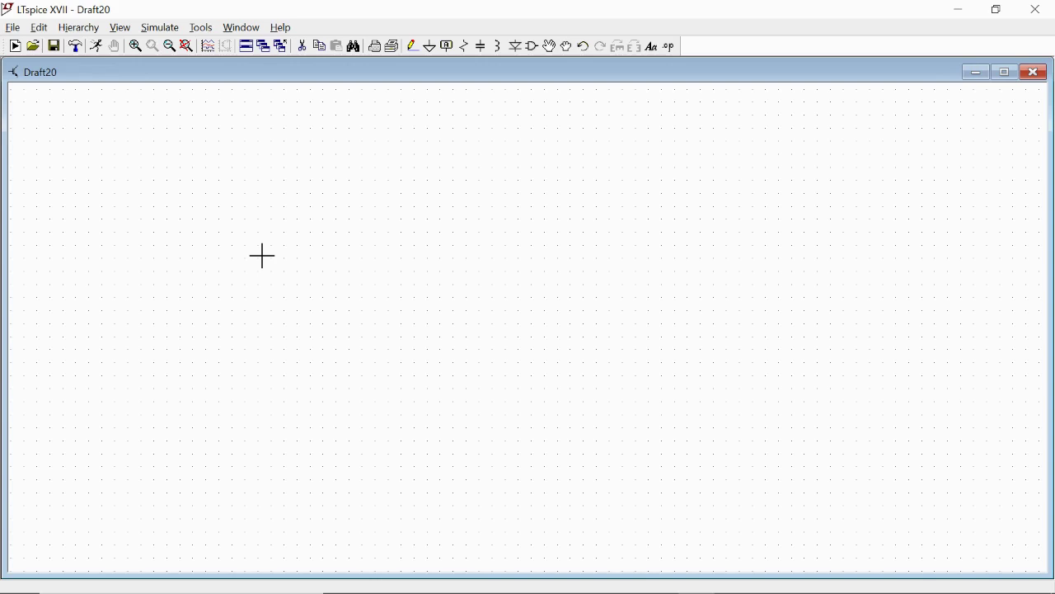
- Place voltage source V1, a horizontally rotated resistor R1 and capacitor C1 on the schematic
{"action": "left_click", "coordinate": [533, 46]}
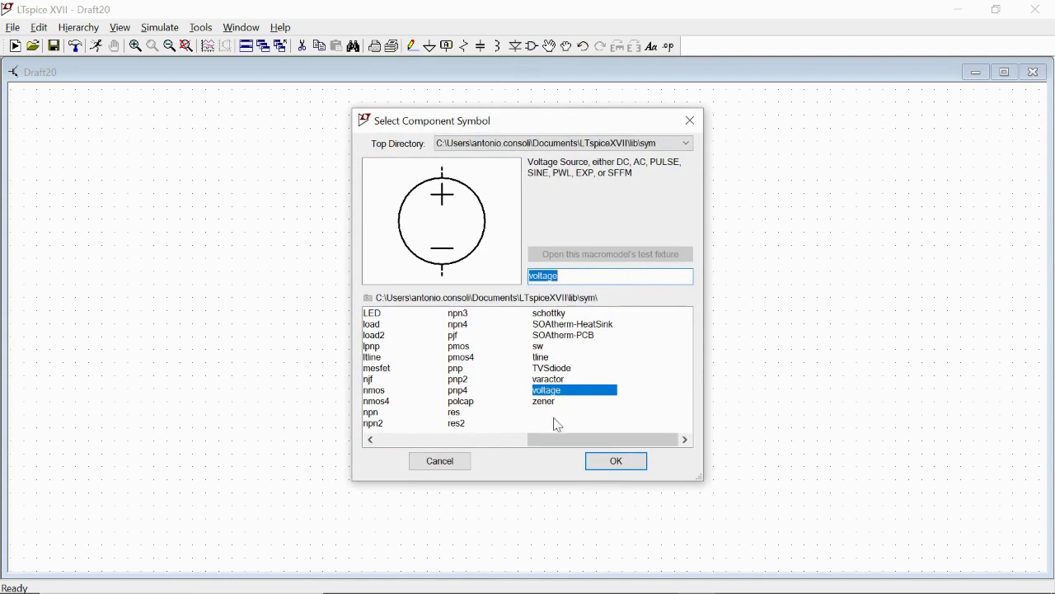
{"action": "left_click", "coordinate": [614, 464]}
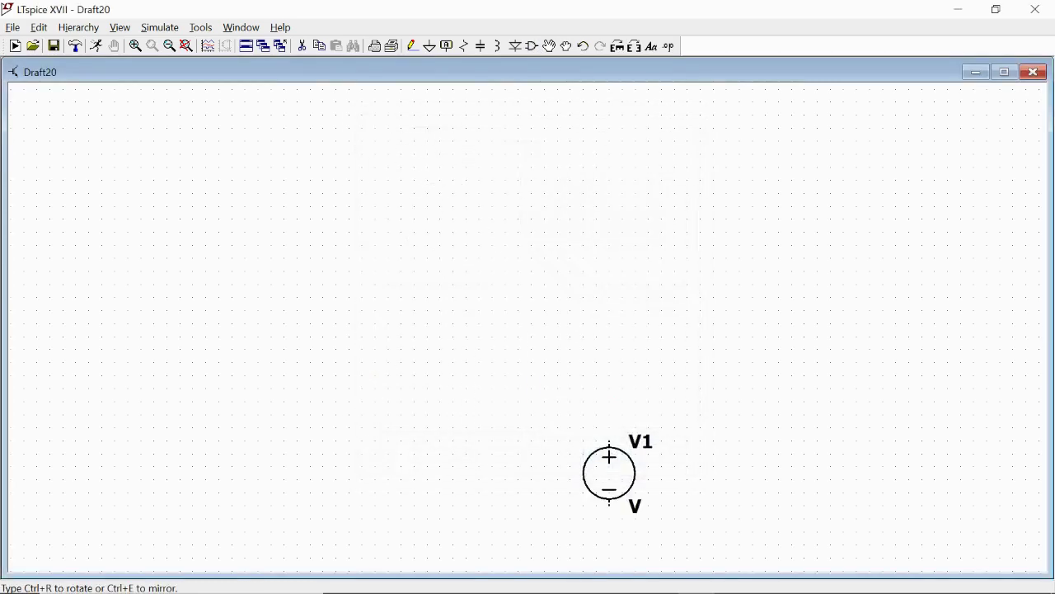
{"action": "left_click", "coordinate": [311, 316]}
{"action": "key", "text": "Escape"}
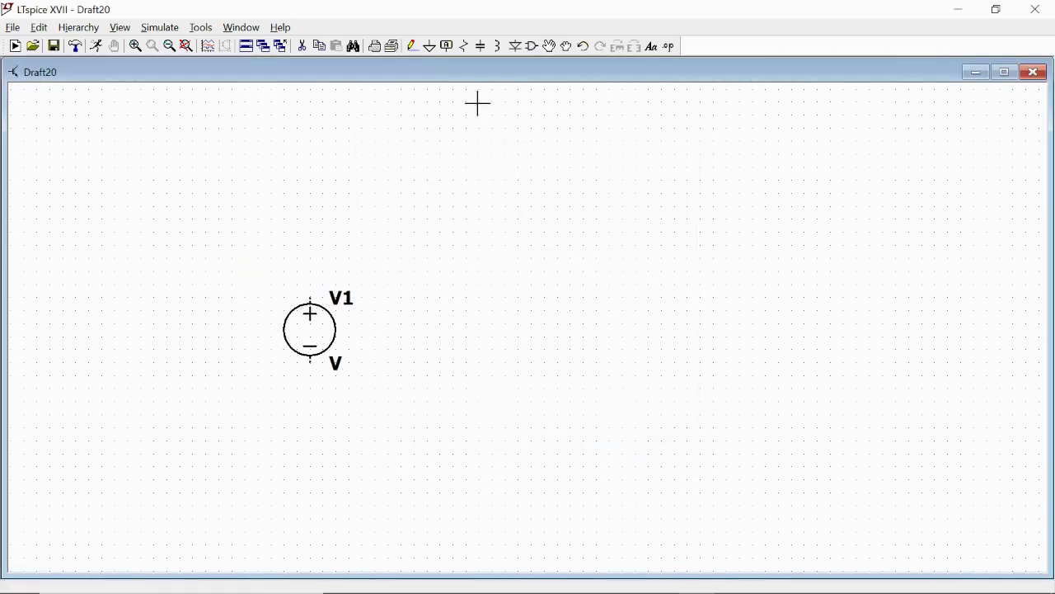
{"action": "left_click", "coordinate": [463, 46]}
{"action": "key", "text": "ctrl+r"}
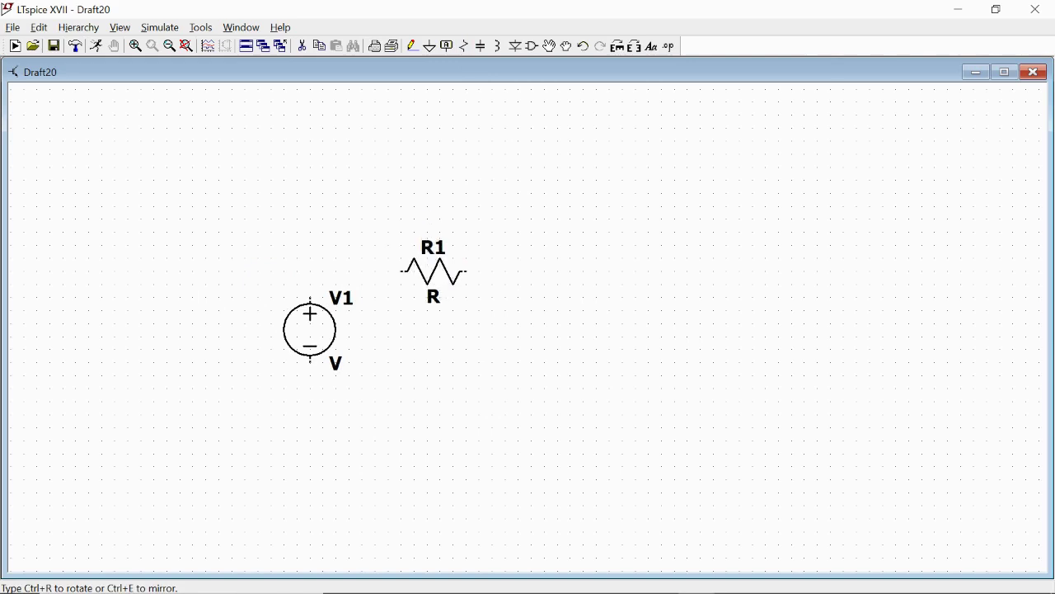
{"action": "left_click", "coordinate": [421, 272]}
{"action": "key", "text": "Escape"}
{"action": "left_click", "coordinate": [481, 46]}
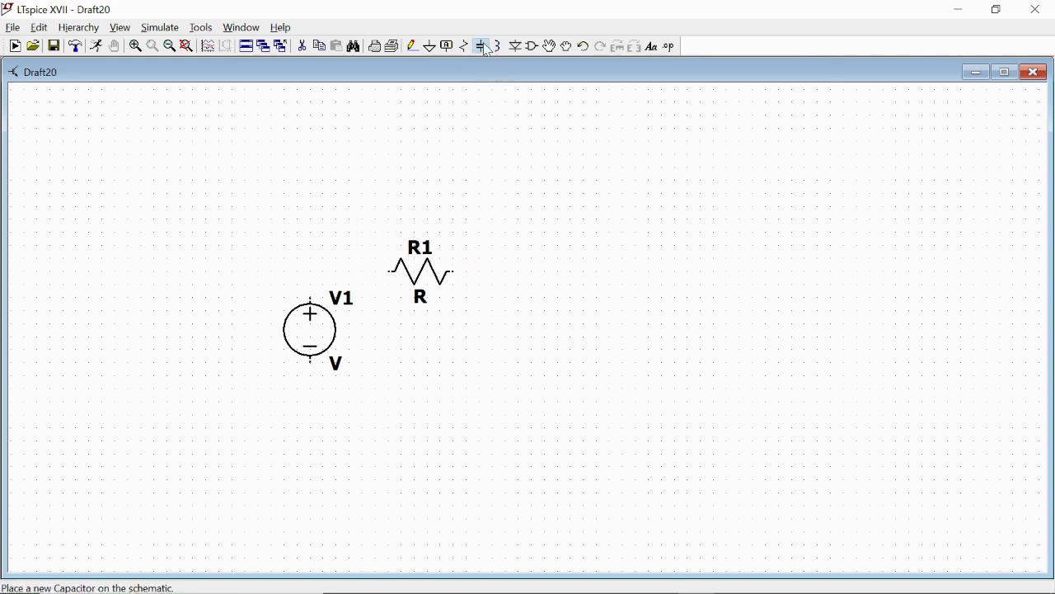
{"action": "left_click", "coordinate": [493, 326]}
{"action": "key", "text": "Escape"}
- Wire V1, R1 and C1 together into a closed loop
{"action": "key", "text": "F3"}
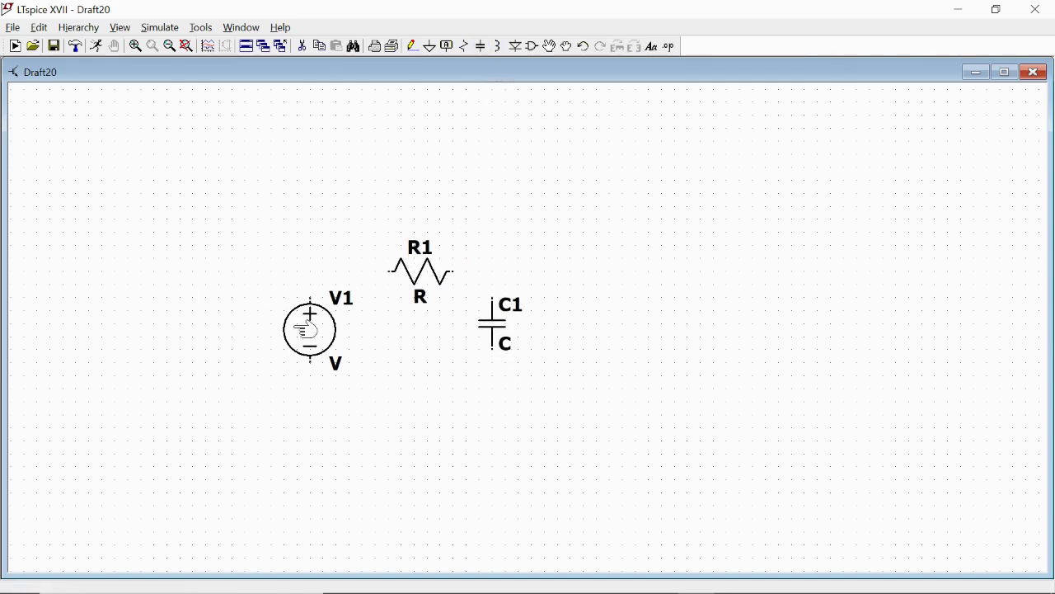
{"action": "left_click", "coordinate": [412, 46]}
{"action": "left_click", "coordinate": [389, 271]}
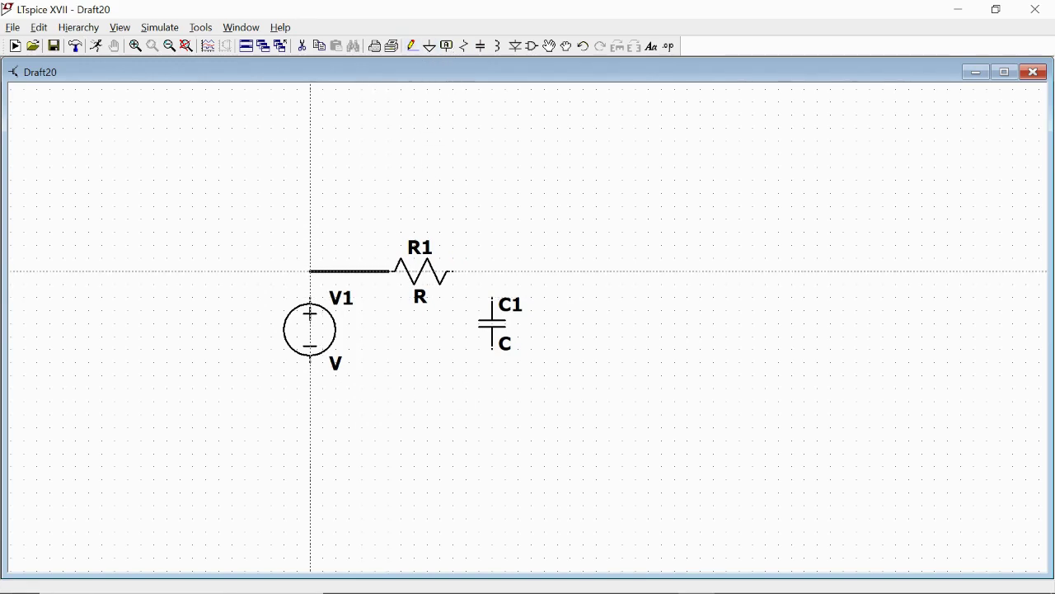
{"action": "left_click", "coordinate": [310, 297]}
{"action": "left_click", "coordinate": [310, 361]}
{"action": "left_click", "coordinate": [310, 401]}
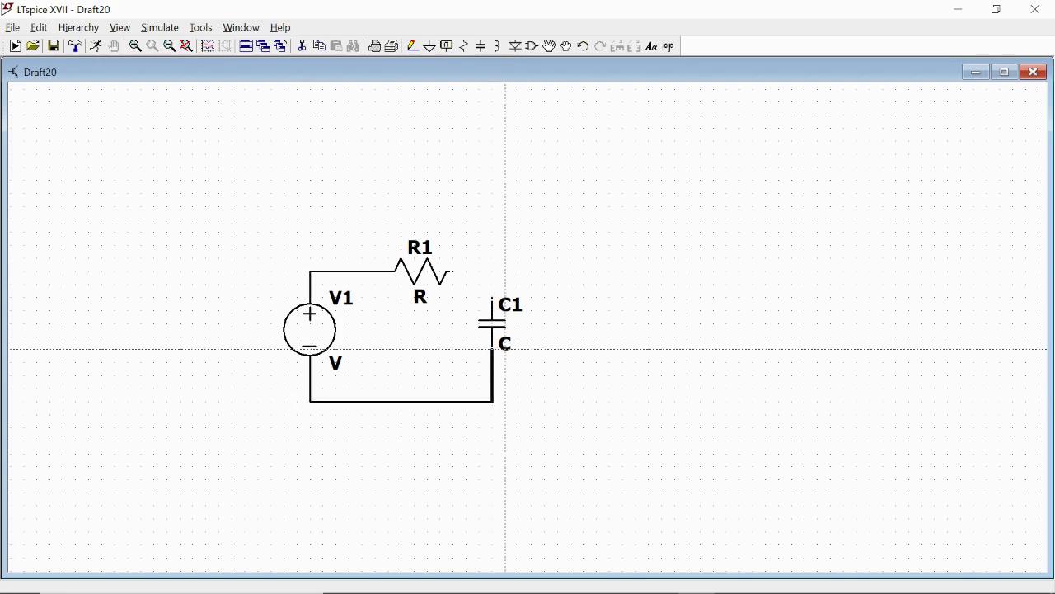
{"action": "left_click", "coordinate": [492, 348]}
{"action": "left_click", "coordinate": [453, 271]}
{"action": "left_click", "coordinate": [492, 297]}
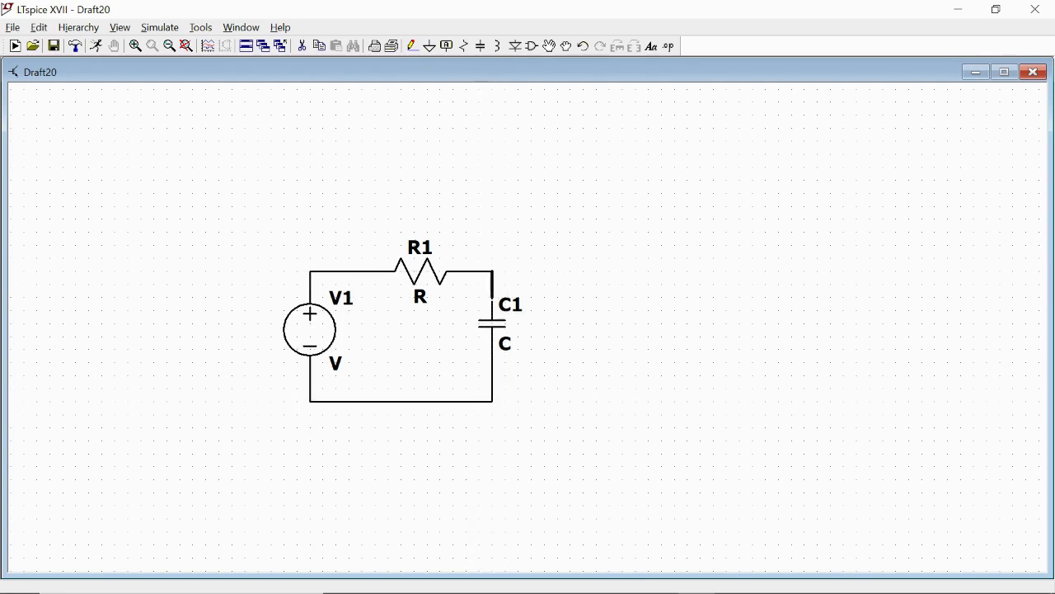
- Add a ground symbol below V1 and wire the loop's bottom corner to it
{"action": "left_click", "coordinate": [430, 46]}
{"action": "left_click", "coordinate": [310, 427]}
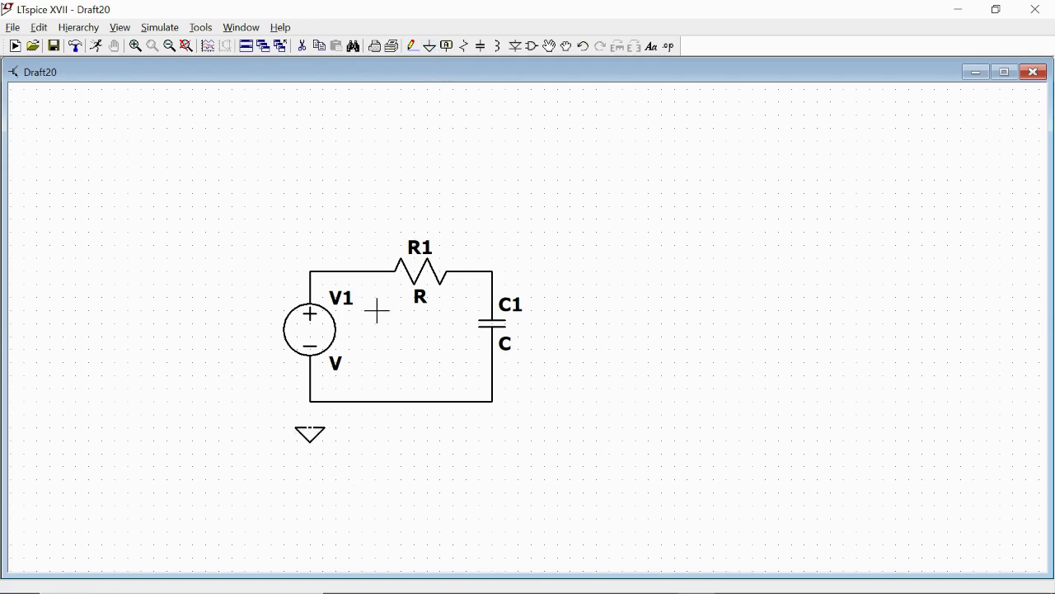
{"action": "left_click", "coordinate": [413, 46]}
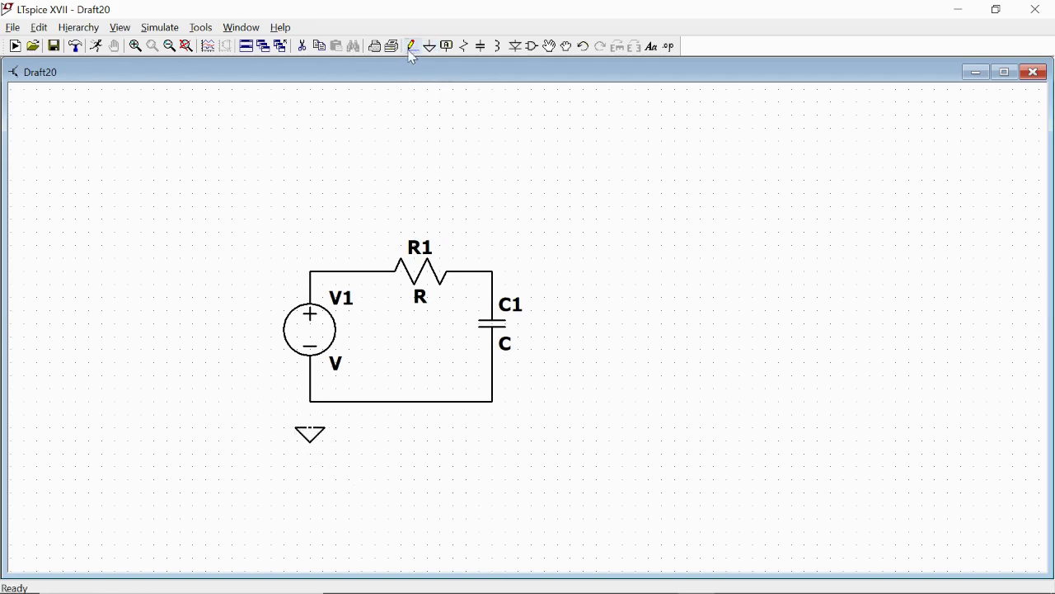
{"action": "left_click", "coordinate": [310, 402]}
{"action": "left_click", "coordinate": [310, 427]}
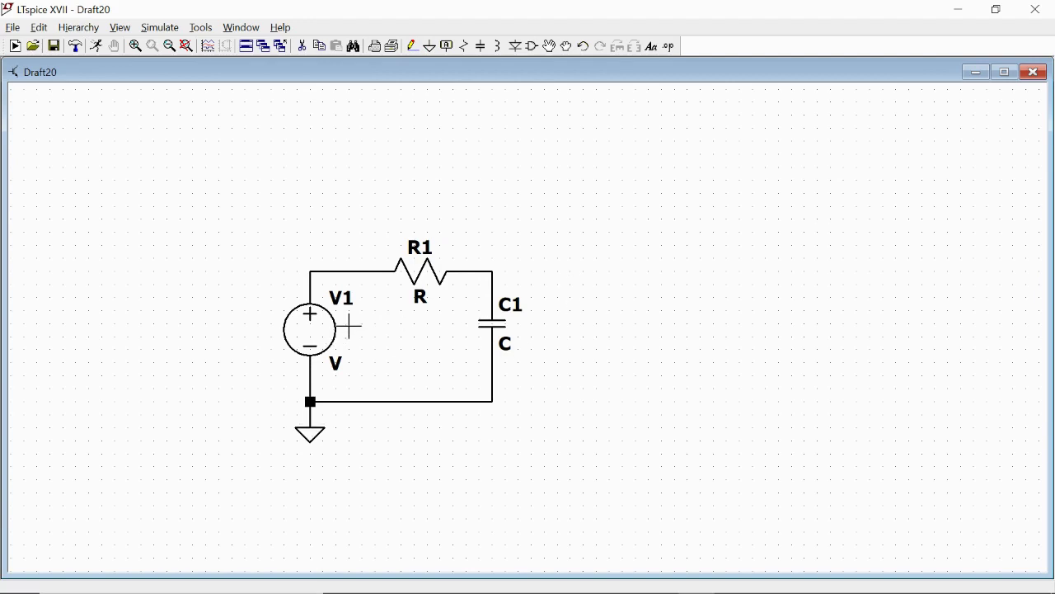
{"action": "key", "text": "Escape"}
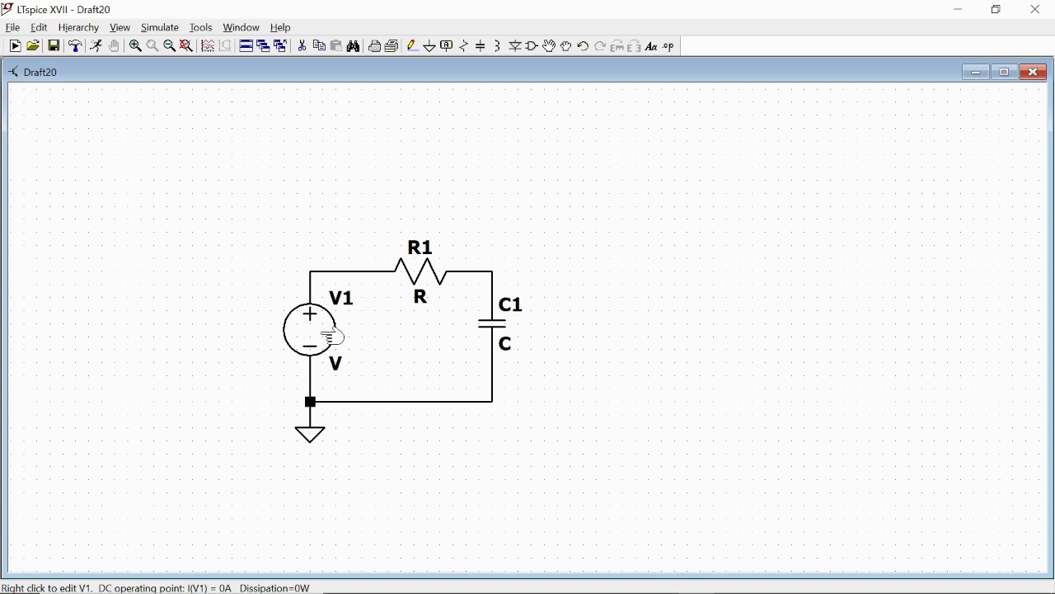
- Make V1 a PULSE source with initial 0, on 2, delay 1m and rise time 0.01m
{"action": "right_click", "coordinate": [330, 336]}
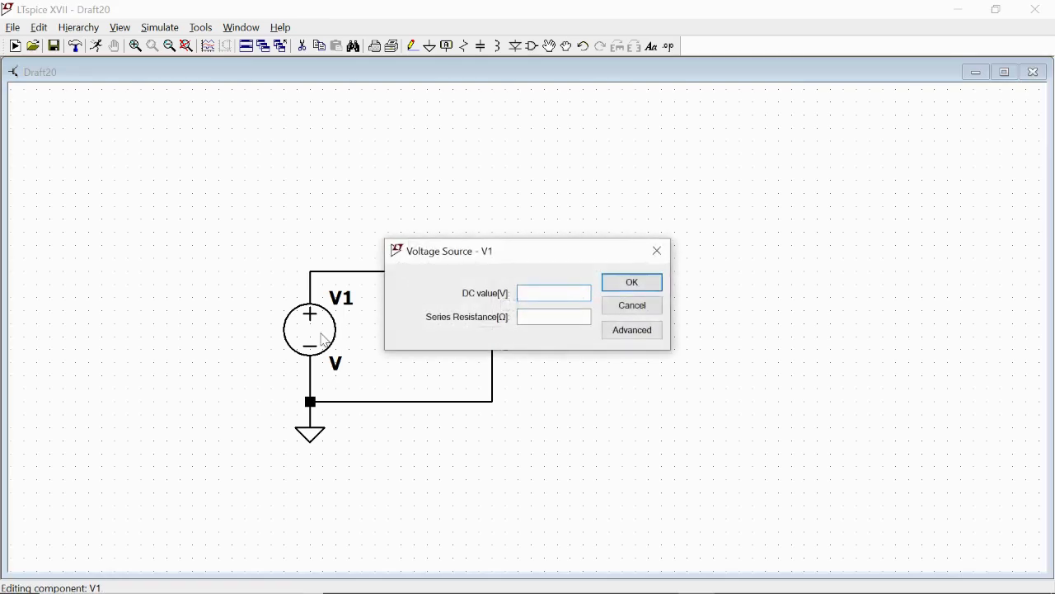
{"action": "left_click", "coordinate": [633, 331]}
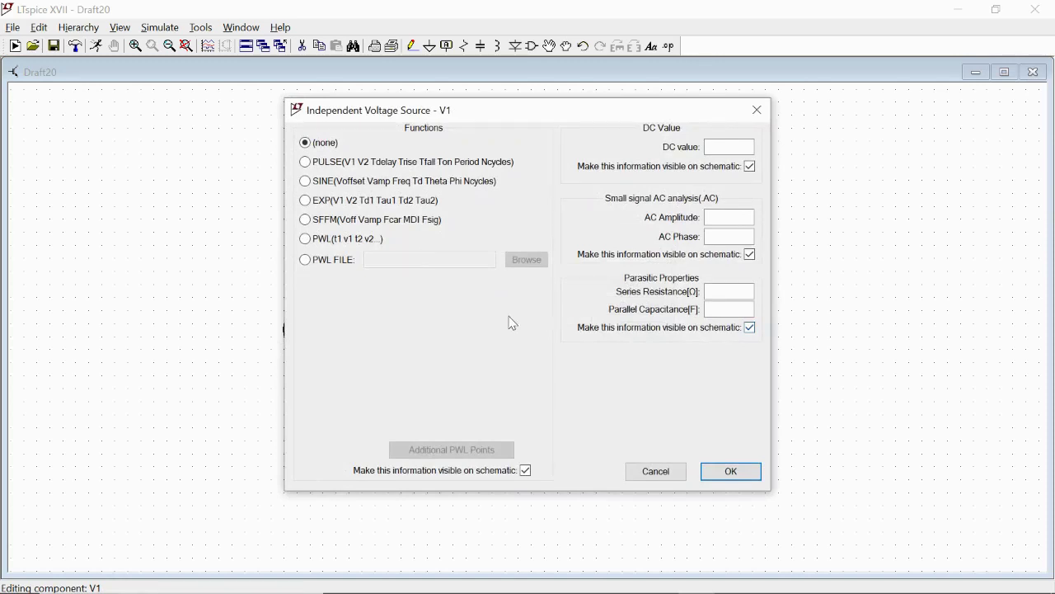
{"action": "left_click", "coordinate": [307, 162]}
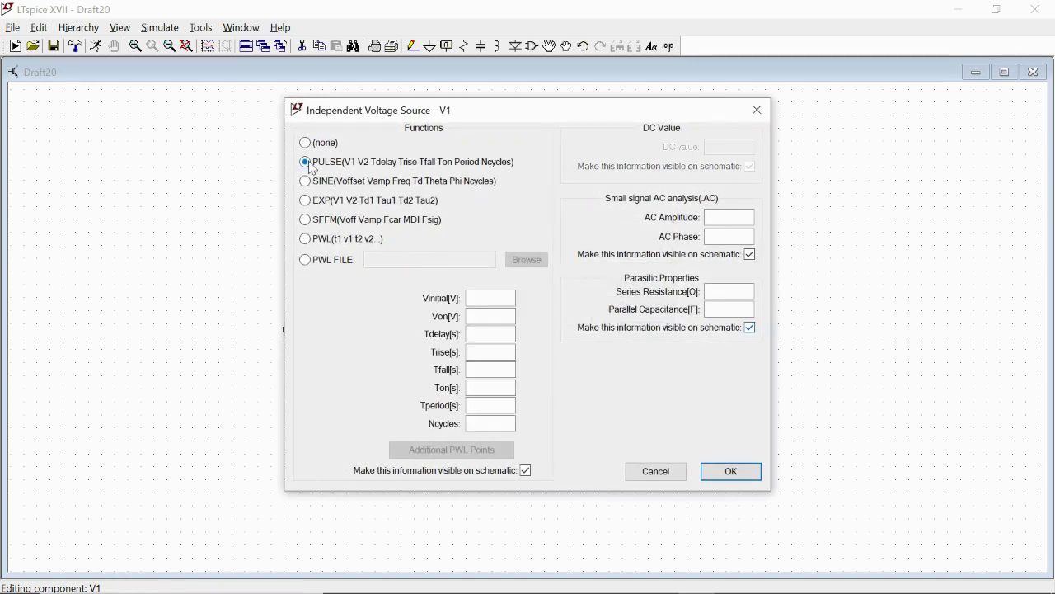
{"action": "left_click", "coordinate": [497, 297]}
{"action": "type", "text": "0"}
{"action": "left_click", "coordinate": [502, 318]}
{"action": "type", "text": "2"}
{"action": "left_click", "coordinate": [506, 333]}
{"action": "type", "text": "1m"}
{"action": "left_click", "coordinate": [503, 353]}
{"action": "type", "text": "0.01m"}
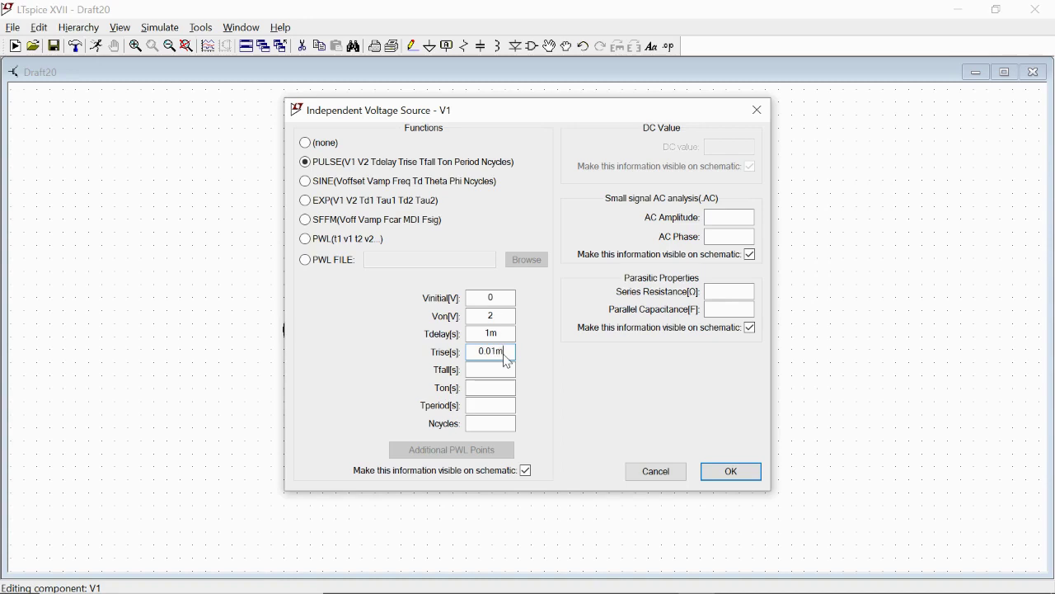
- Finish the pulse with fall 0.01m, on time 1m, period 2m and 5 cycles, then apply
{"action": "left_click", "coordinate": [498, 369]}
{"action": "type", "text": "0.0m"}
{"action": "key", "text": "BackSpace"}
{"action": "type", "text": "1m"}
{"action": "left_click", "coordinate": [504, 389]}
{"action": "type", "text": "1m"}
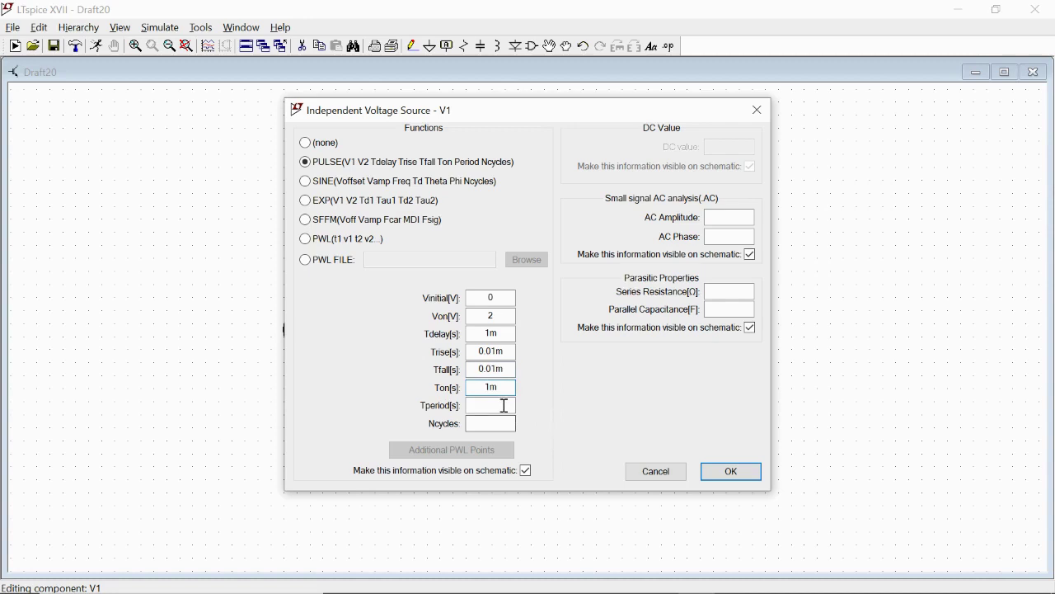
{"action": "left_click", "coordinate": [499, 403]}
{"action": "type", "text": "2m"}
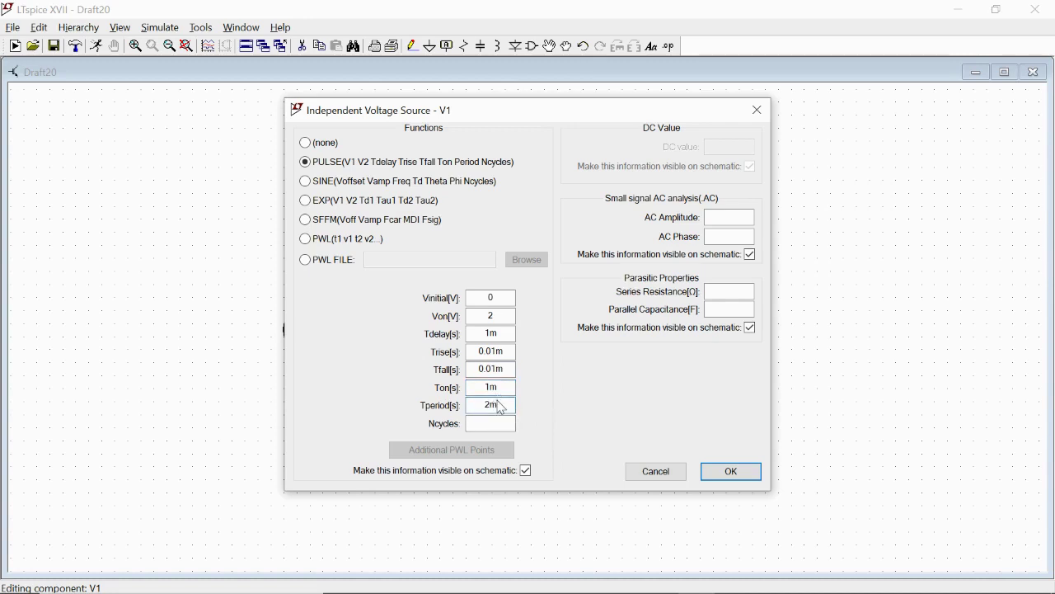
{"action": "left_click", "coordinate": [493, 422]}
{"action": "type", "text": "5"}
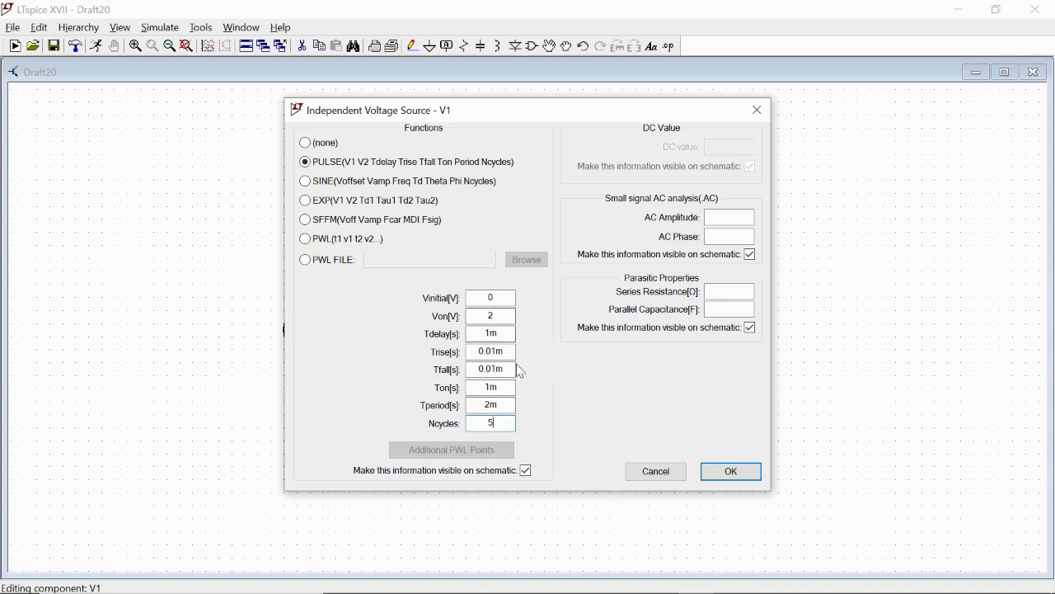
{"action": "left_click", "coordinate": [731, 472]}
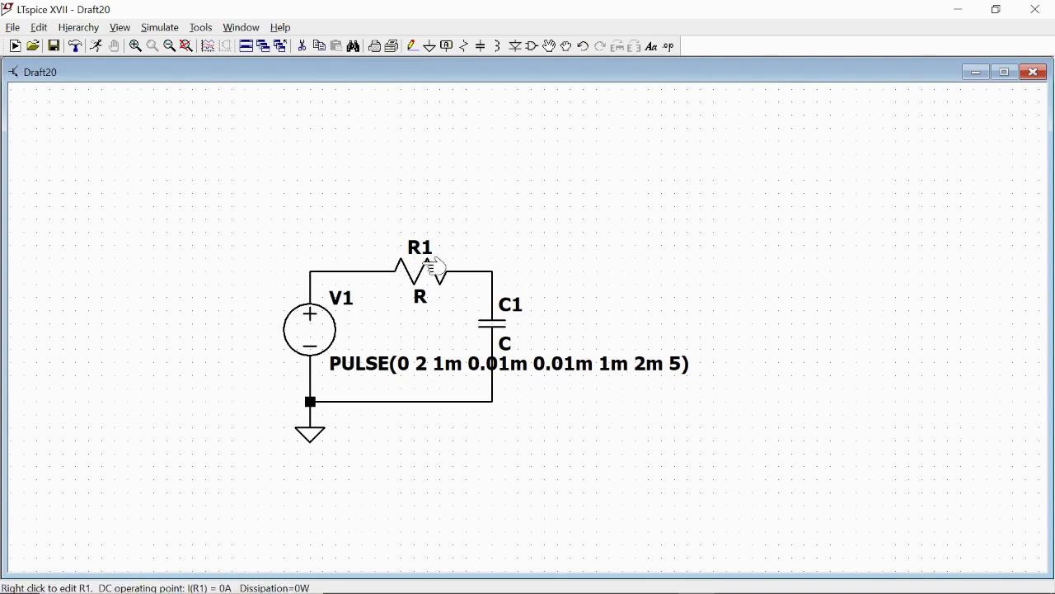
- Set R1's resistance to 100 and C1's capacitance to 1µ
{"action": "right_click", "coordinate": [432, 265]}
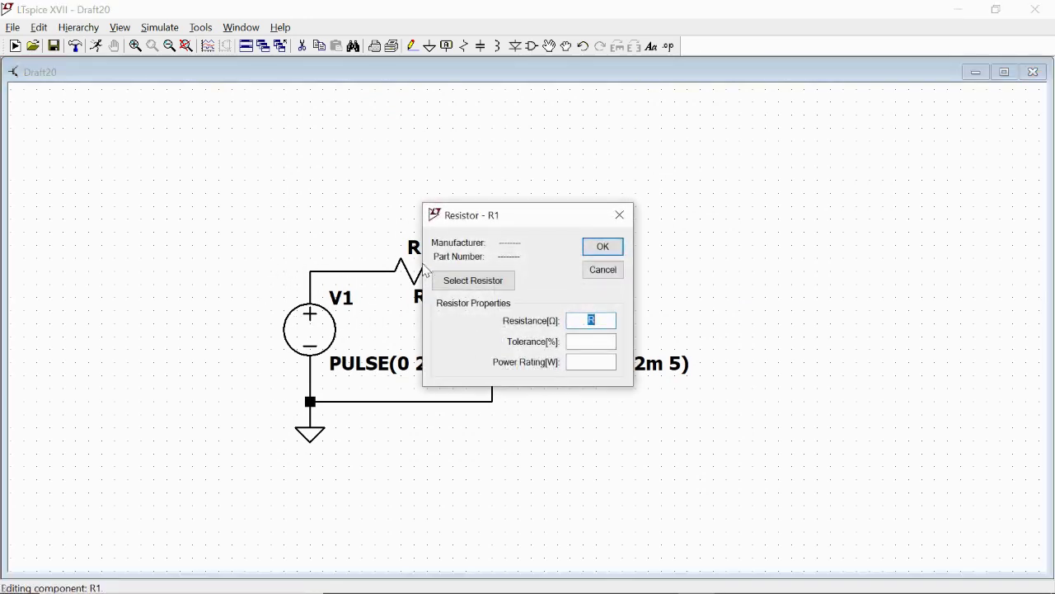
{"action": "type", "text": "100"}
{"action": "left_click", "coordinate": [603, 246]}
{"action": "right_click", "coordinate": [497, 325]}
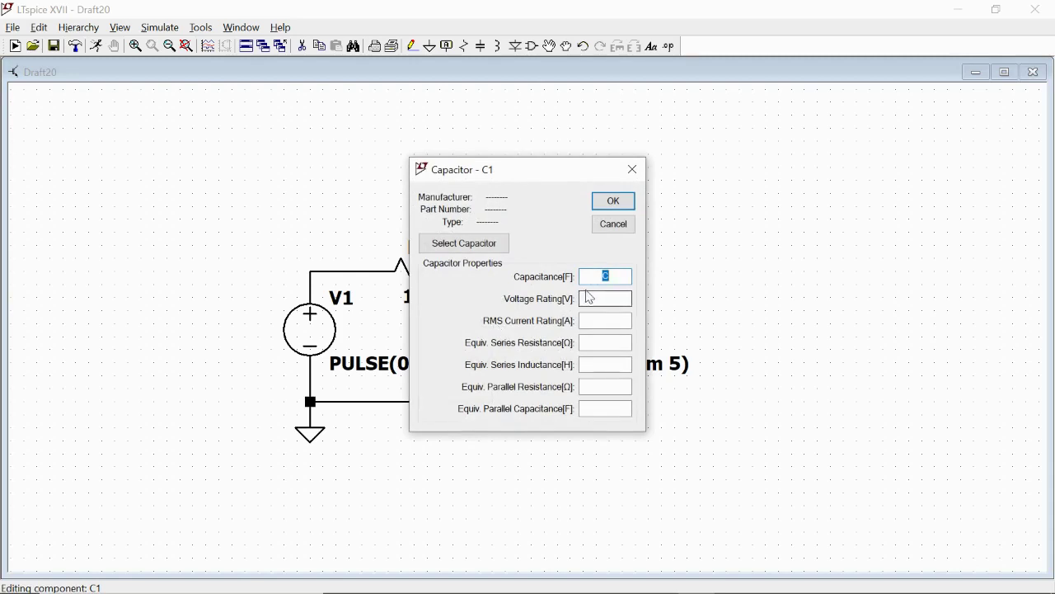
{"action": "type", "text": "1u"}
{"action": "left_click", "coordinate": [613, 203]}
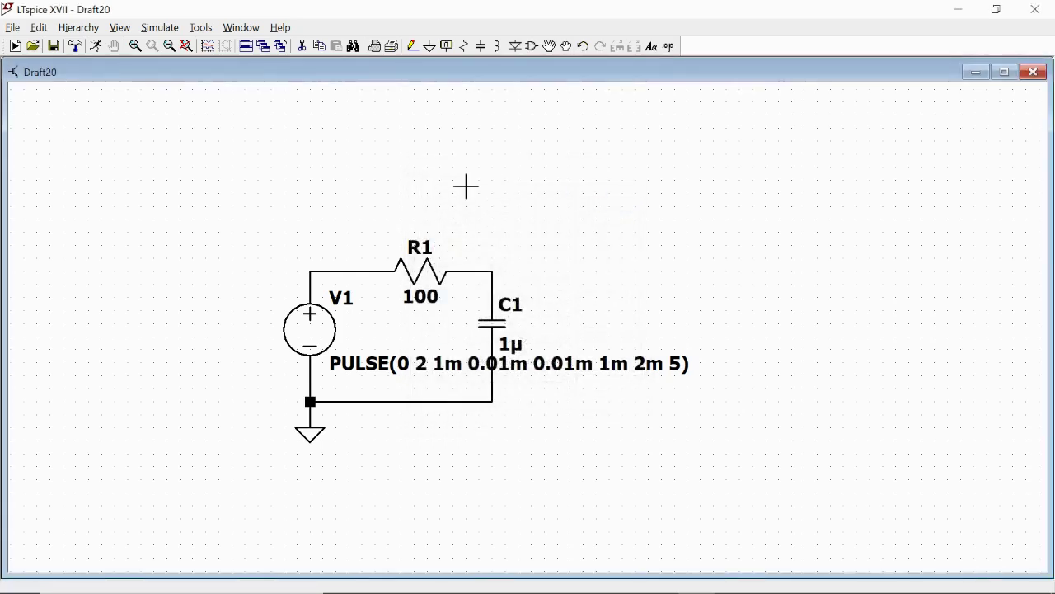
{"action": "left_click", "coordinate": [160, 28]}
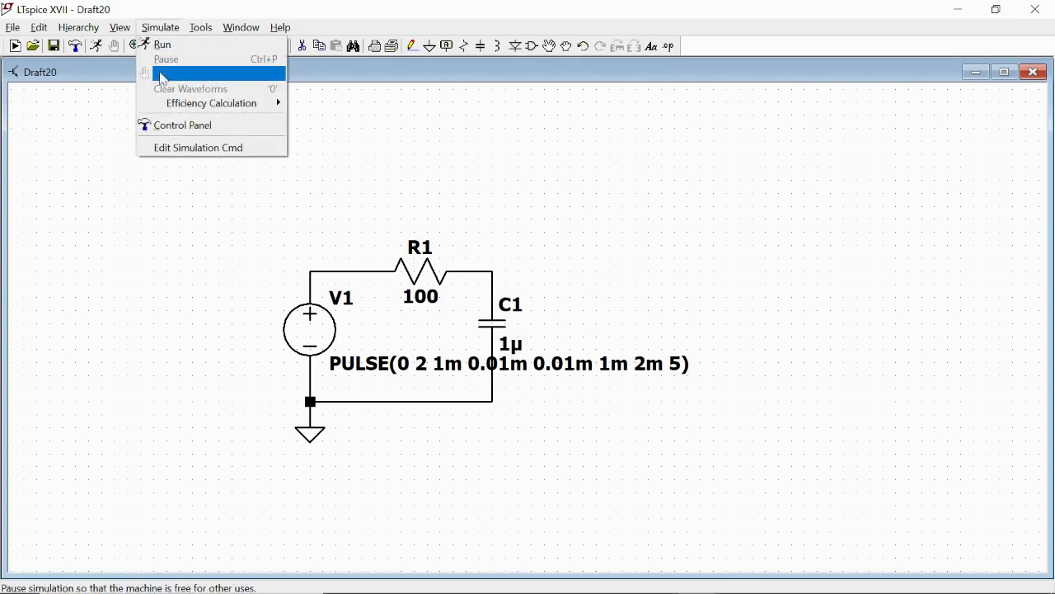
- Set the transient stop time to 10m and drop the .tran directive under the circuit
{"action": "left_click", "coordinate": [204, 148]}
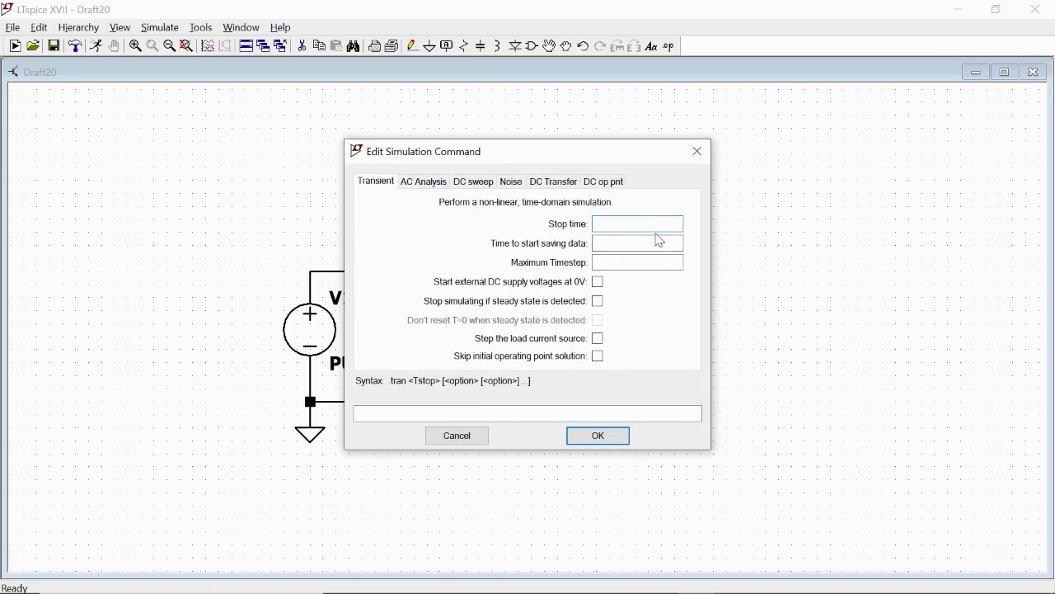
{"action": "type", "text": "10m"}
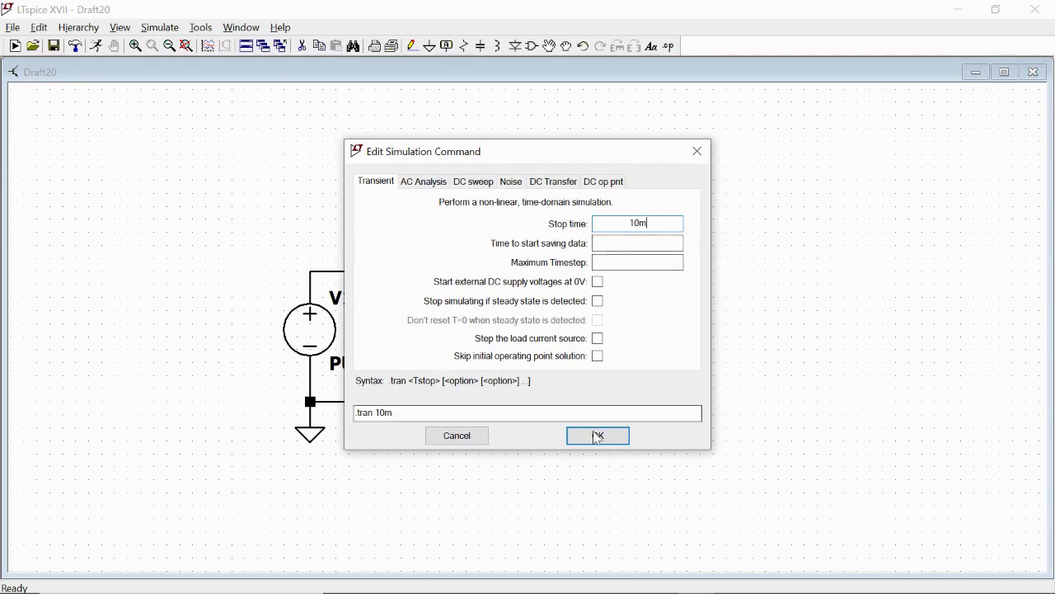
{"action": "left_click", "coordinate": [598, 435]}
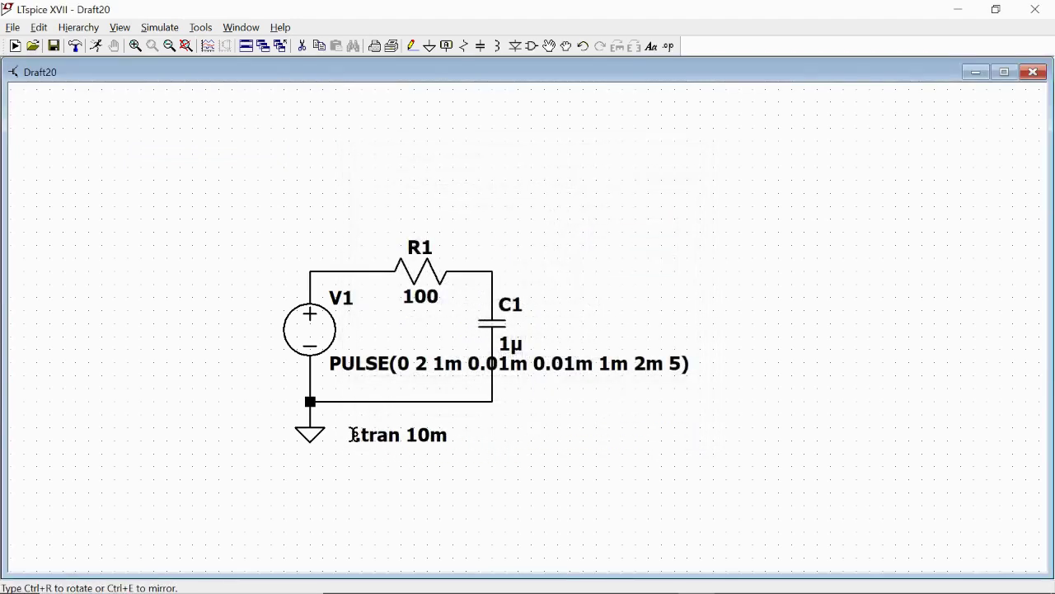
{"action": "left_click", "coordinate": [346, 435]}
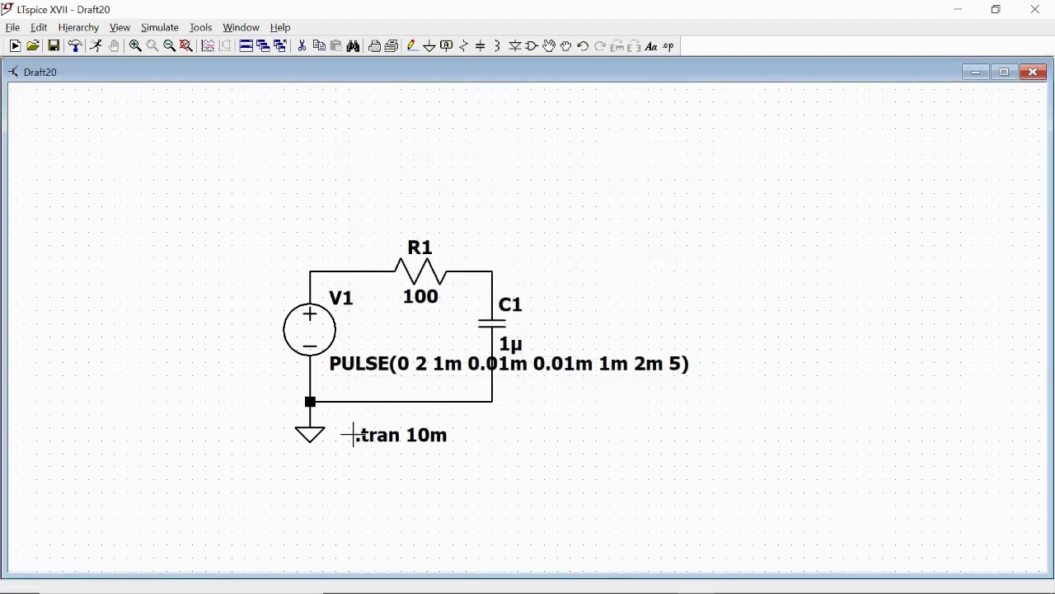
- Run the simulation, plot V(n001), and raise the vertical axis top to 2.2V
{"action": "left_click", "coordinate": [96, 45]}
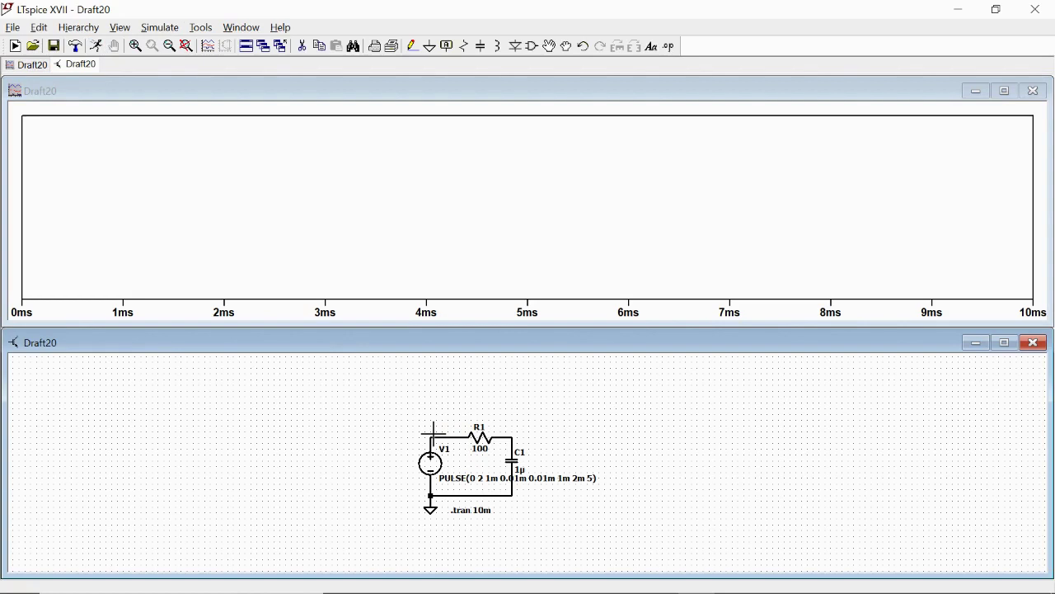
{"action": "left_click", "coordinate": [431, 435]}
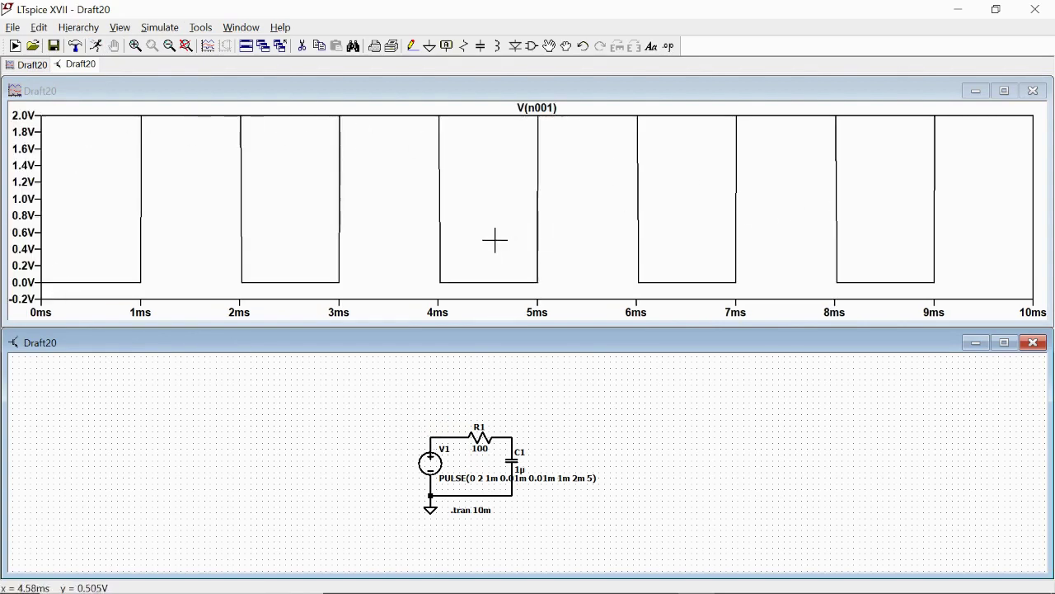
{"action": "right_click", "coordinate": [30, 176]}
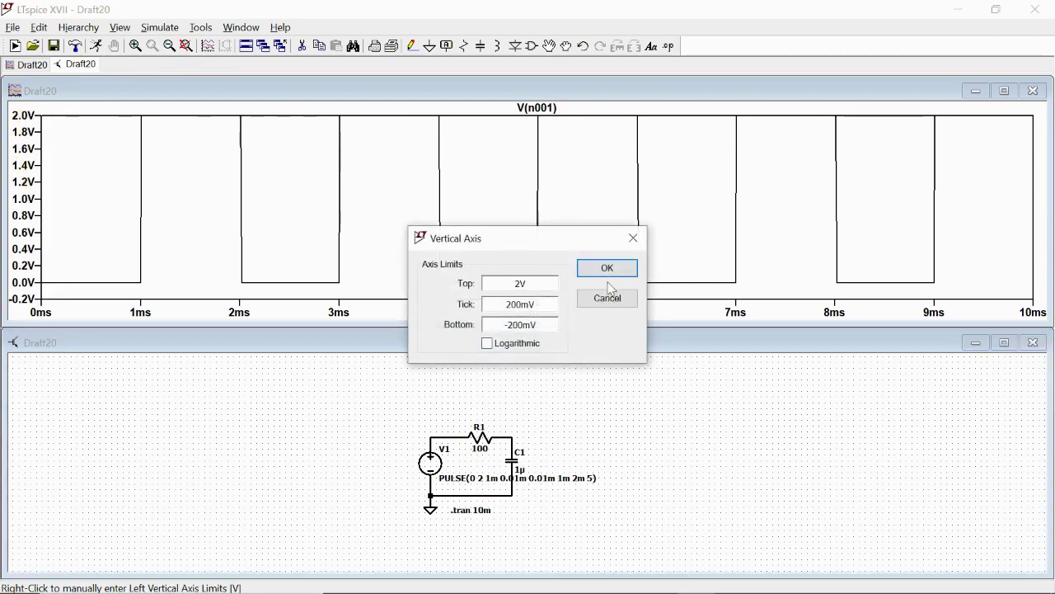
{"action": "left_click", "coordinate": [520, 282]}
{"action": "type", "text": ".2"}
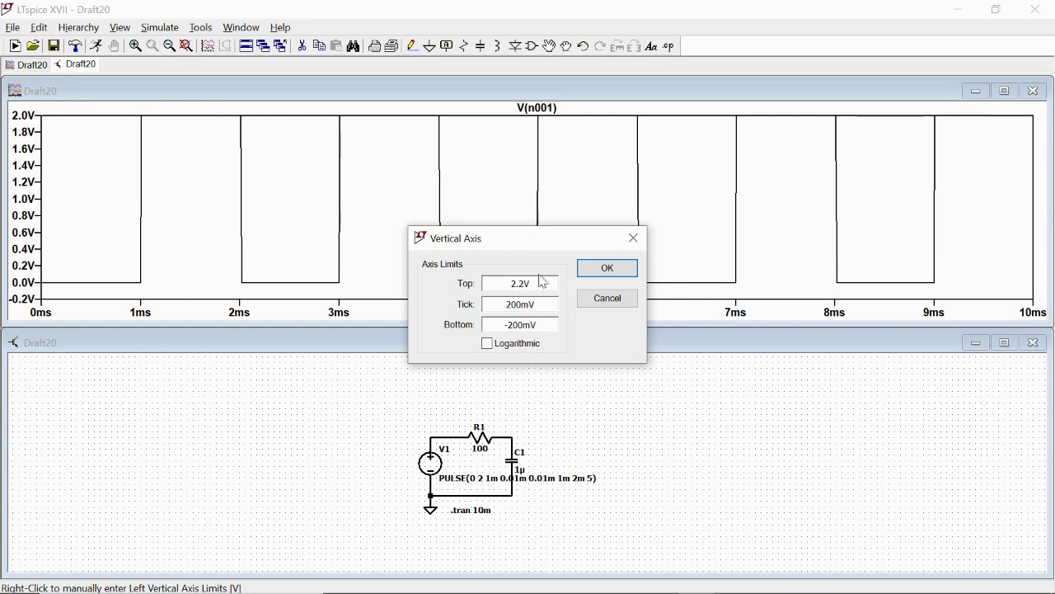
{"action": "left_click", "coordinate": [591, 267]}
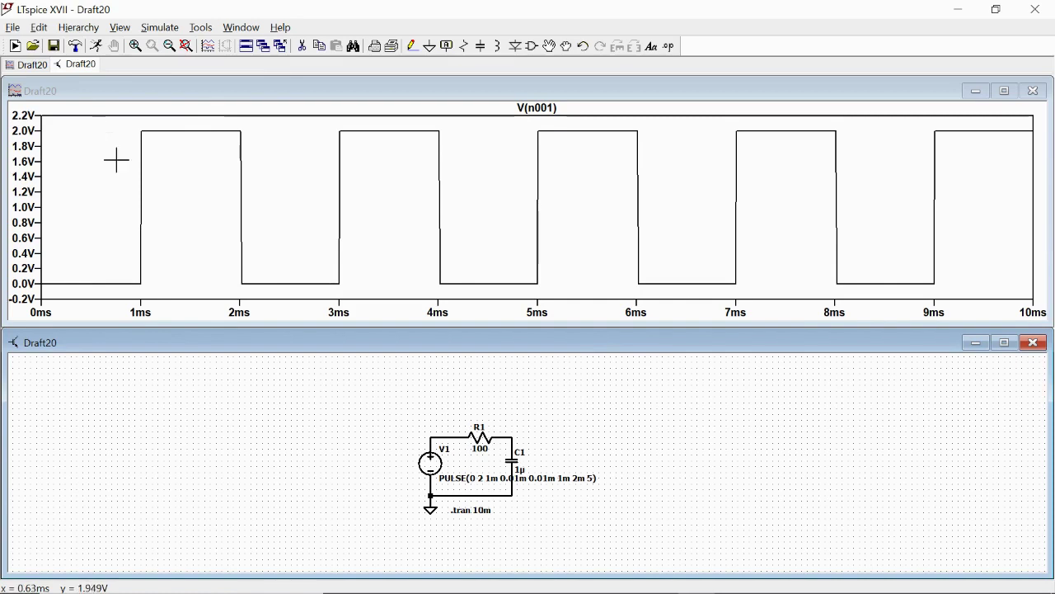
- Probe C1's node to add V(n002) and reset the vertical axis top to 2.2V
{"action": "left_click", "coordinate": [515, 433]}
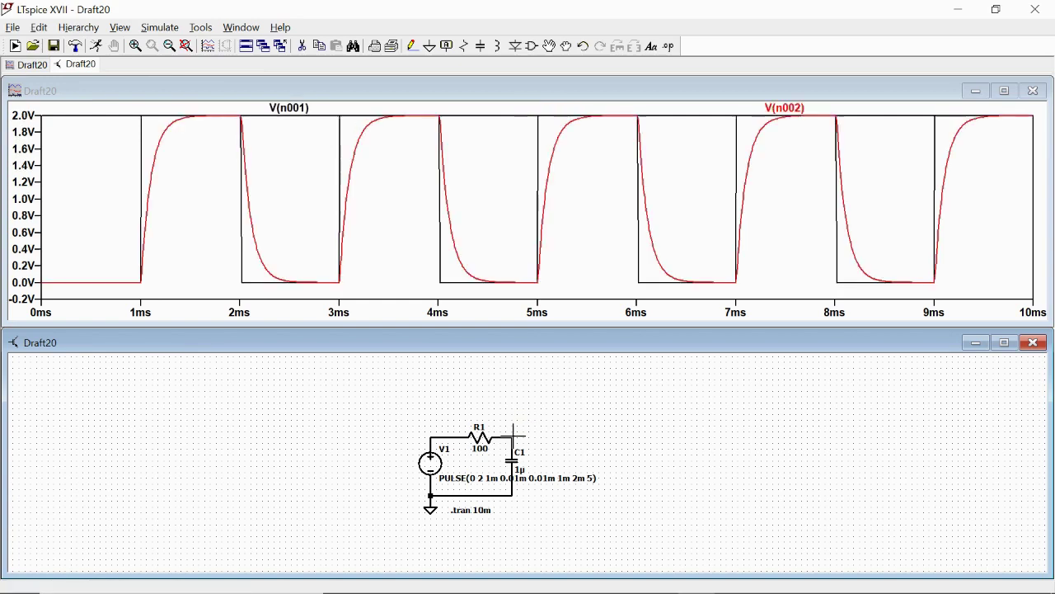
{"action": "right_click", "coordinate": [24, 180]}
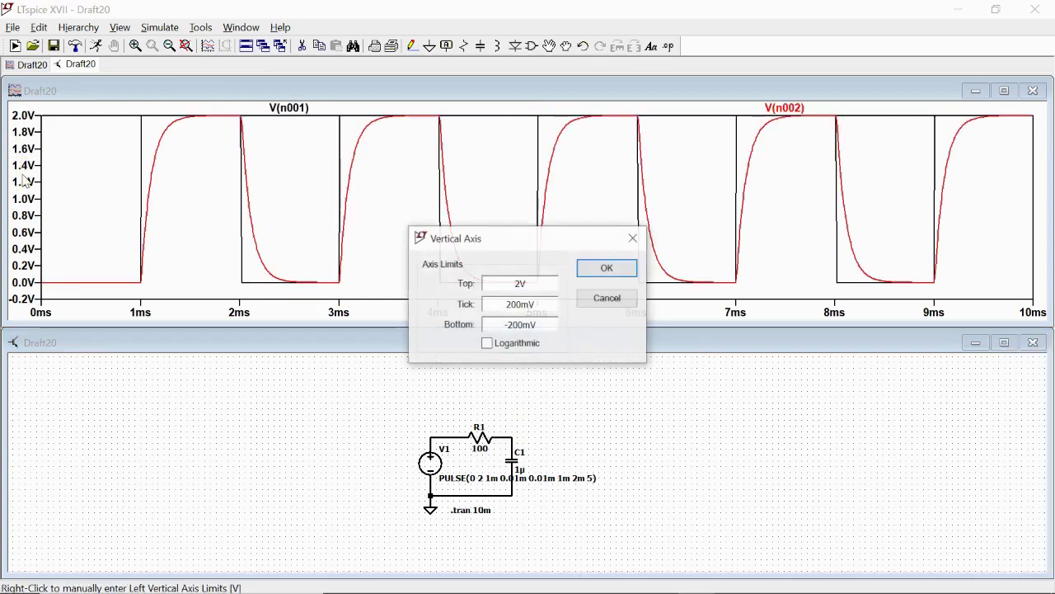
{"action": "left_click", "coordinate": [522, 284]}
{"action": "type", "text": ".2V"}
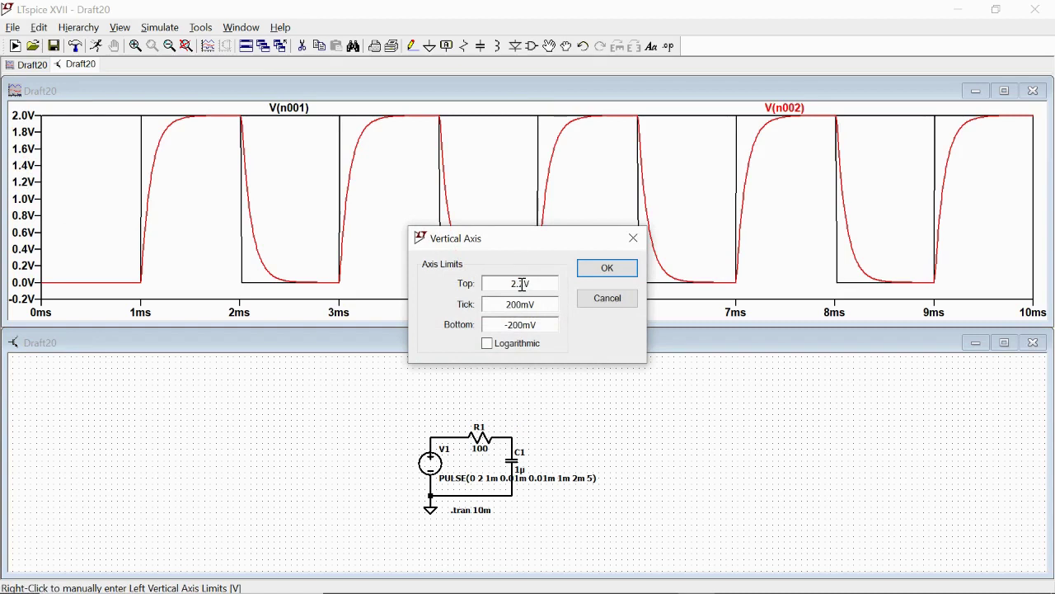
{"action": "left_click", "coordinate": [607, 268]}
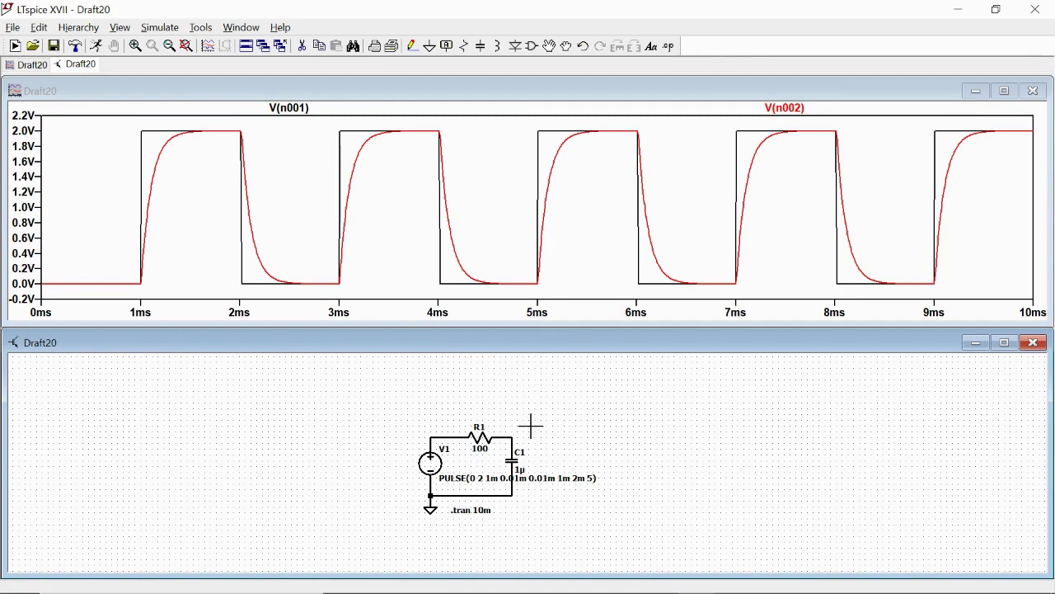
- Change R1 from 100 to 200 ohms and rerun the simulation
{"action": "right_click", "coordinate": [482, 441]}
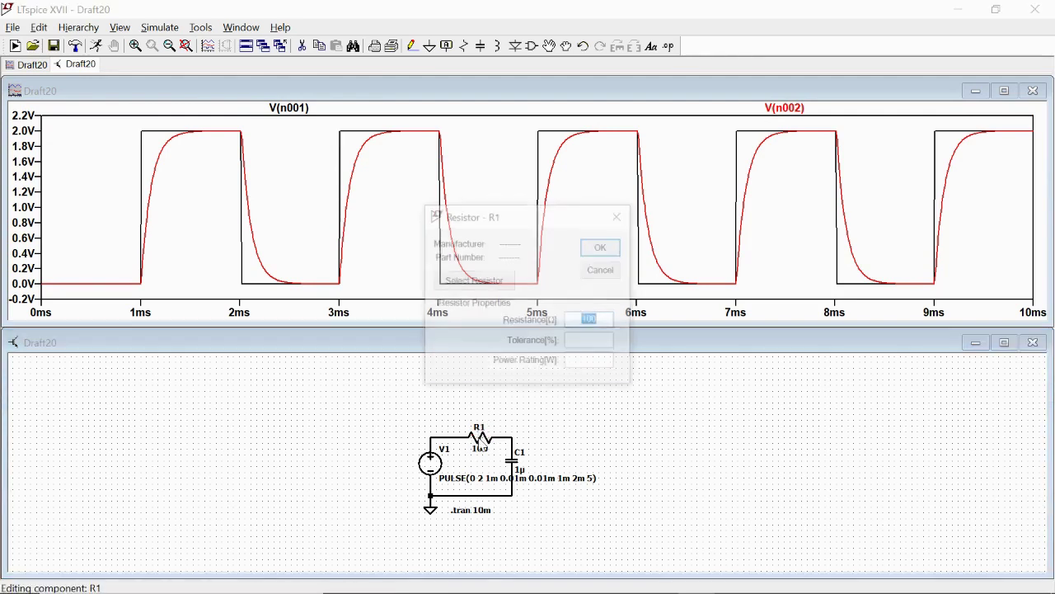
{"action": "left_click", "coordinate": [585, 320]}
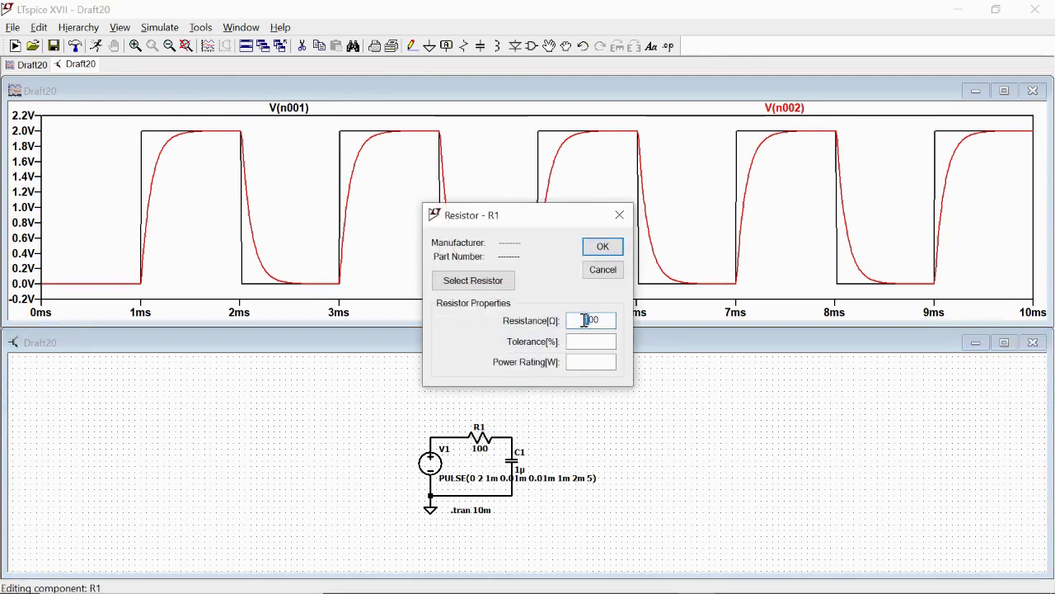
{"action": "type", "text": "2"}
{"action": "left_click", "coordinate": [602, 247]}
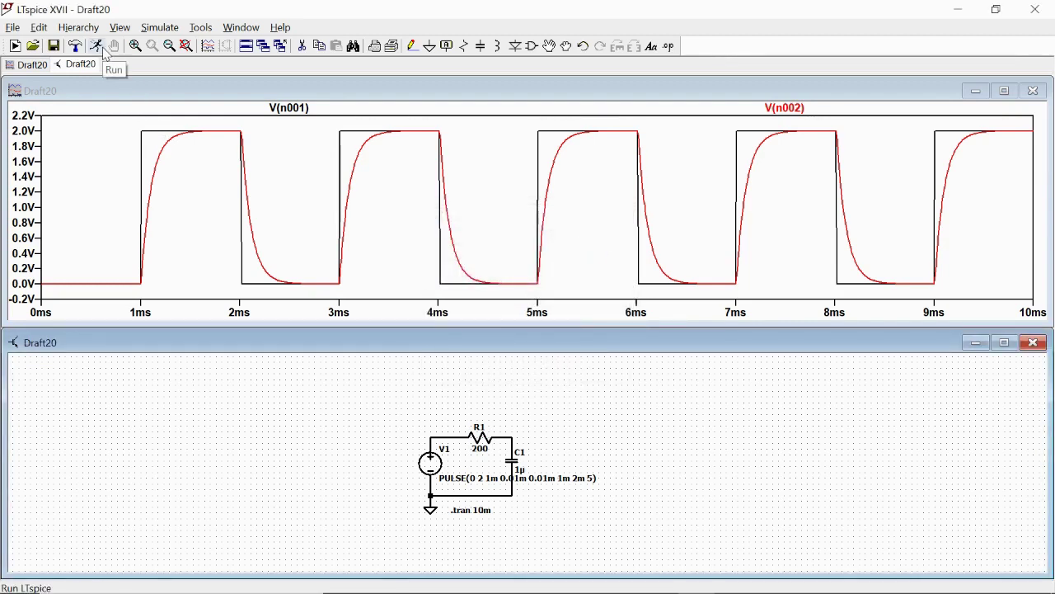
{"action": "left_click", "coordinate": [103, 51]}
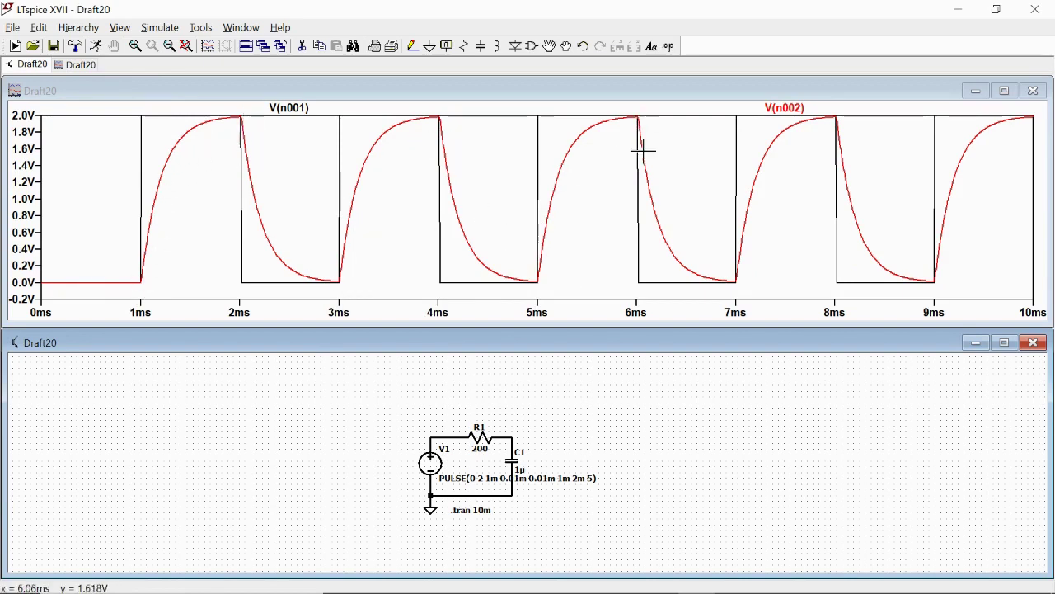
{"action": "right_click", "coordinate": [35, 212]}
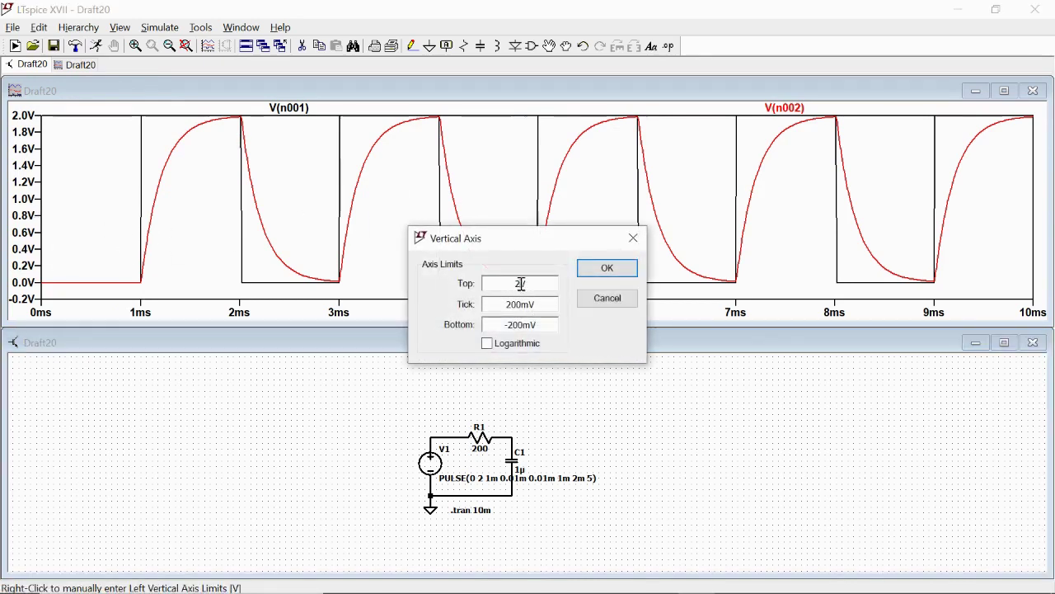
- Keep the 2.2V axis top, change R1 to 300 ohms and rerun the simulation
{"action": "key", "text": "Return"}
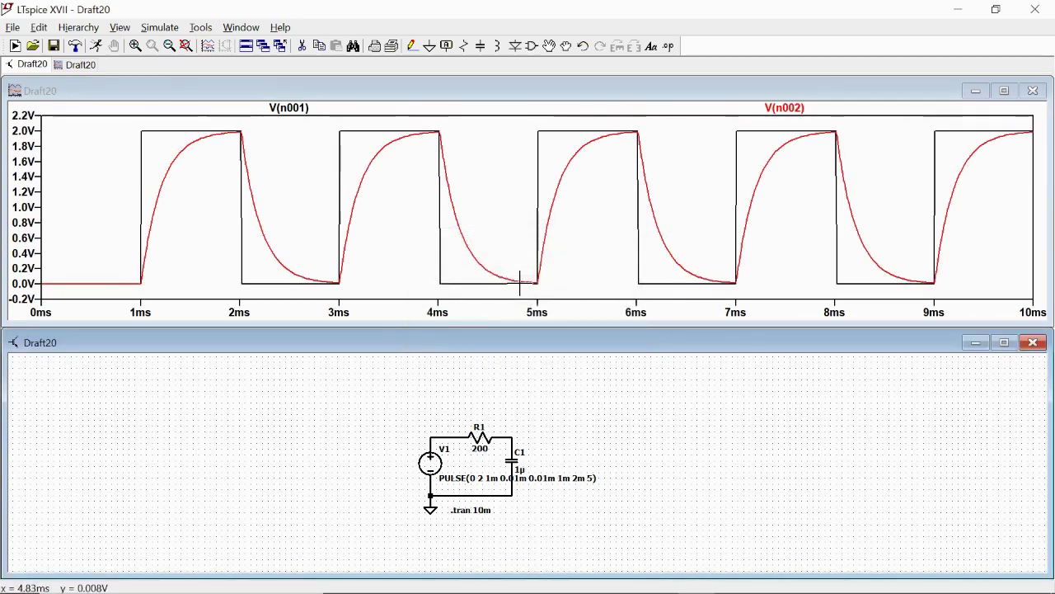
{"action": "right_click", "coordinate": [487, 435]}
{"action": "left_click", "coordinate": [588, 319]}
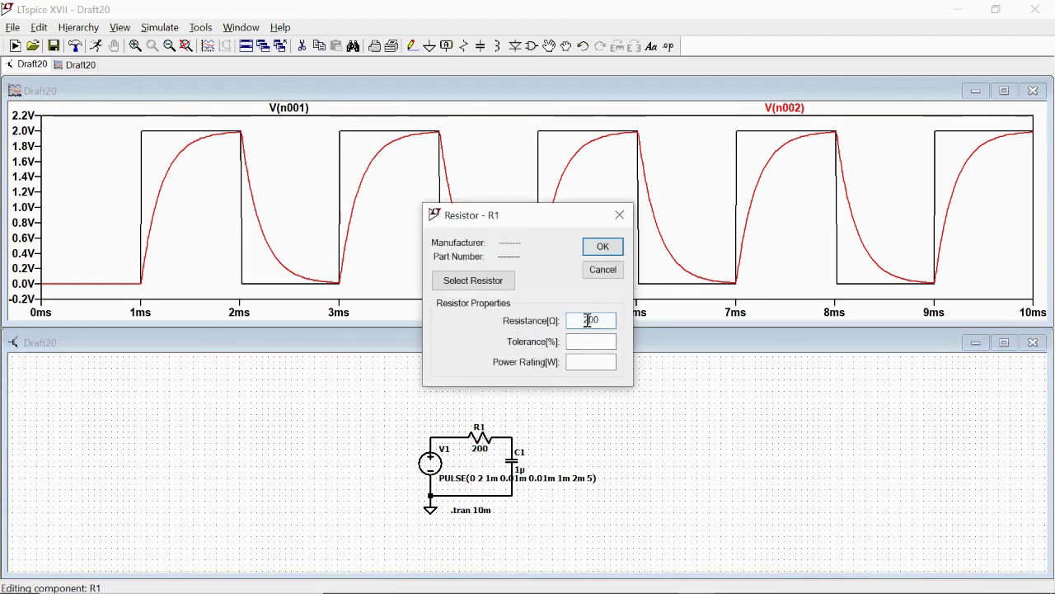
{"action": "key", "text": "BackSpace"}
{"action": "type", "text": "3"}
{"action": "left_click", "coordinate": [603, 245]}
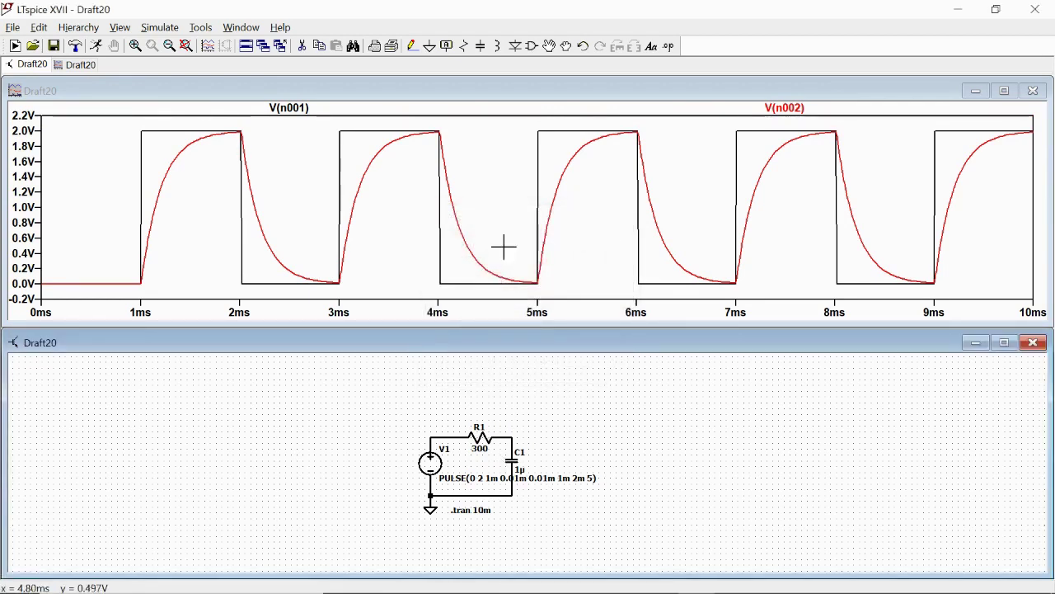
{"action": "left_click", "coordinate": [96, 46]}
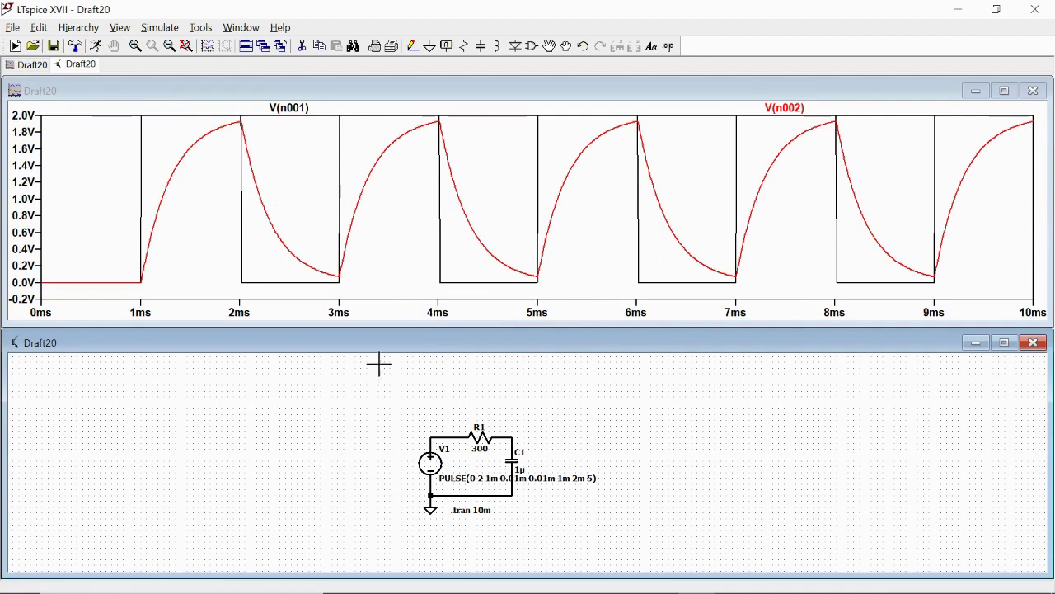
{"action": "right_click", "coordinate": [481, 436]}
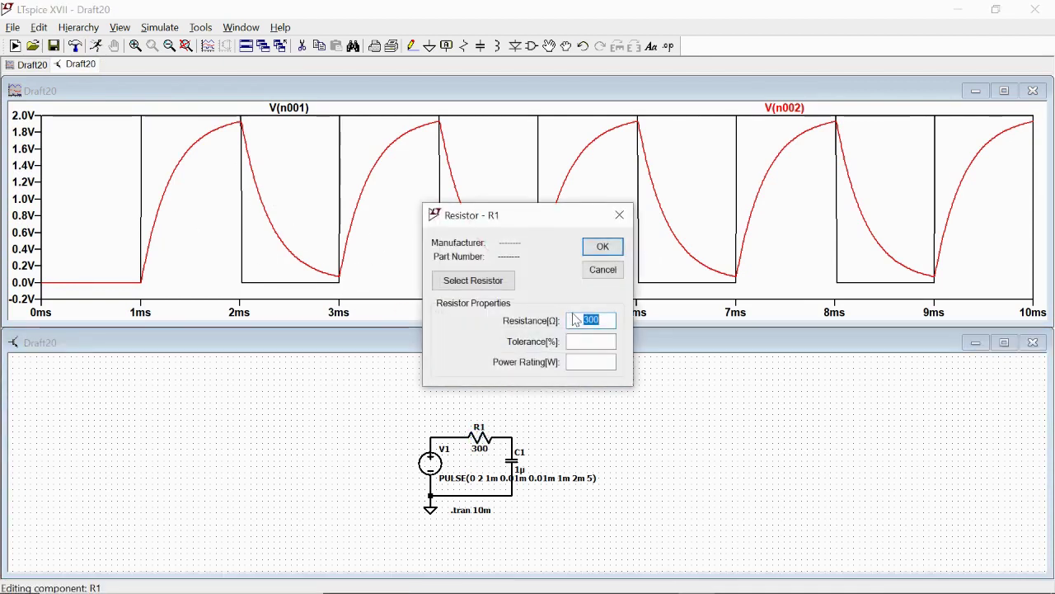
- Change R1 to 500 ohms and rerun the simulation
{"action": "left_click_drag", "start_coordinate": [585, 320], "coordinate": [569, 321]}
{"action": "type", "text": "5"}
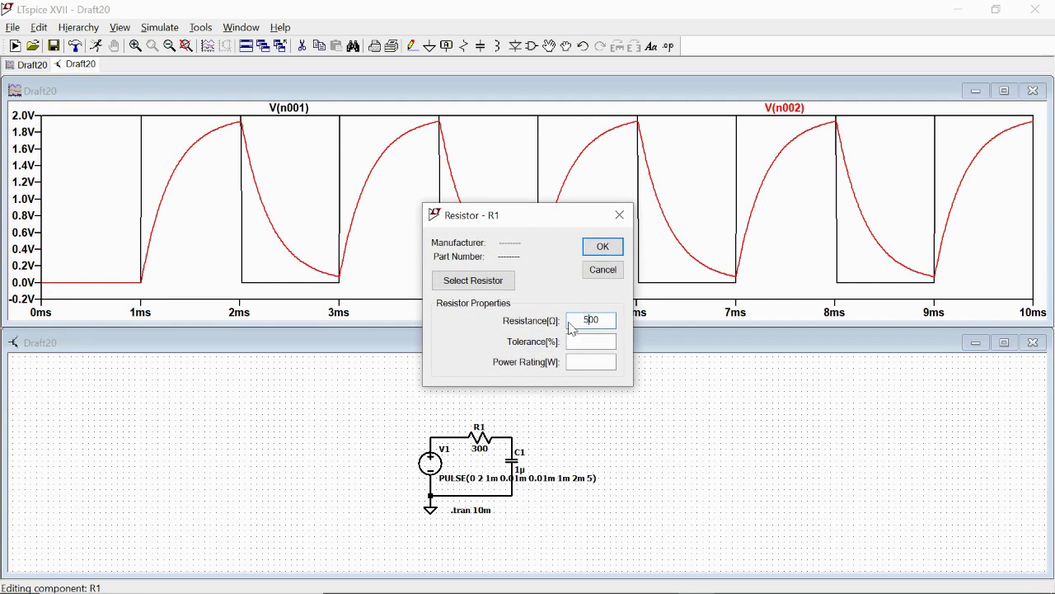
{"action": "left_click", "coordinate": [603, 246]}
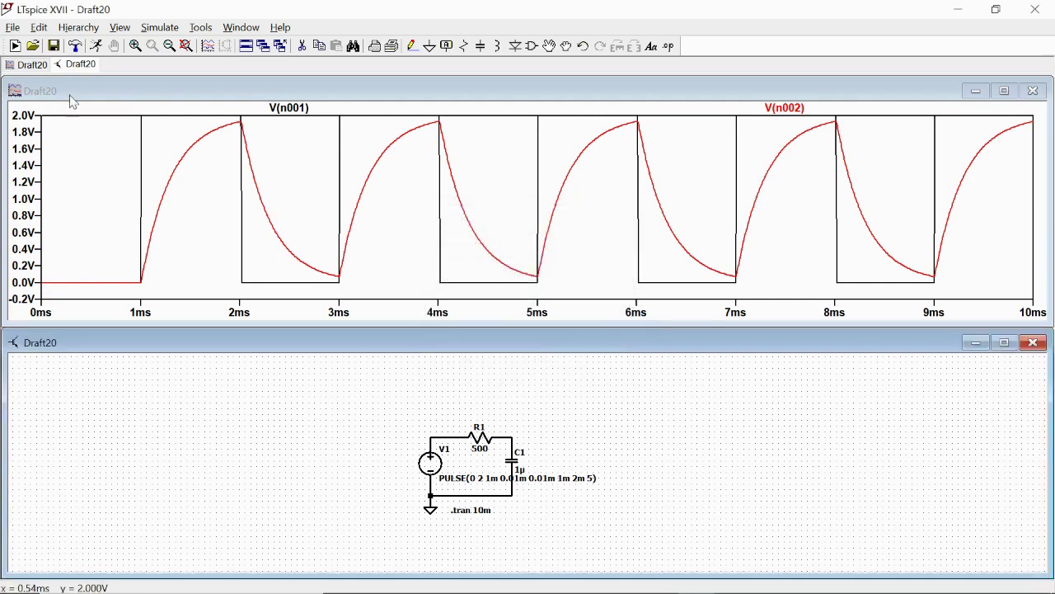
{"action": "left_click", "coordinate": [96, 47]}
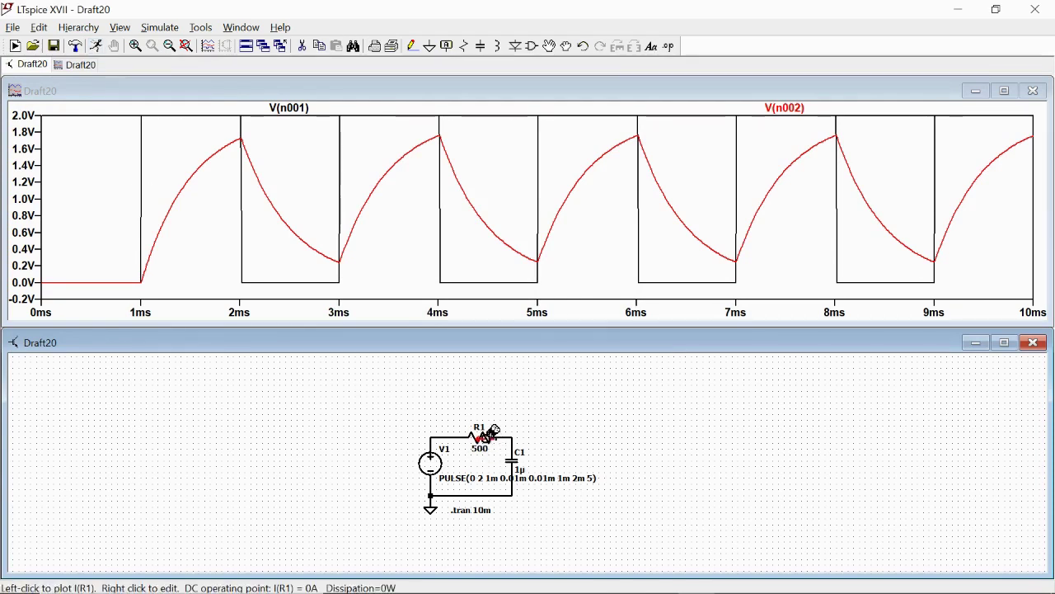
- Change R1 to 50 ohms, rerun, and set the vertical axis top to 2.2V
{"action": "right_click", "coordinate": [489, 431]}
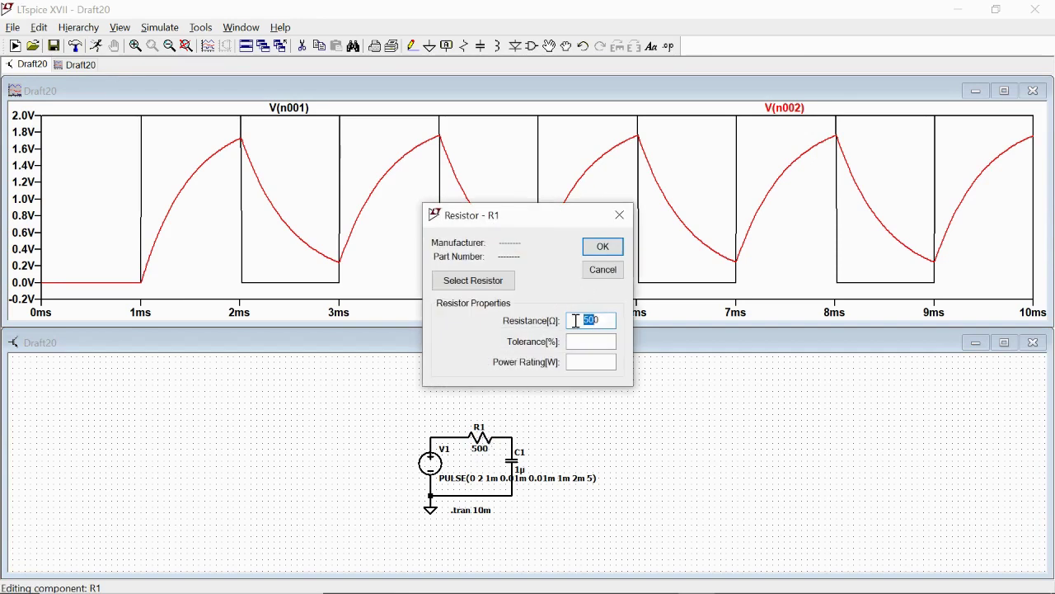
{"action": "type", "text": "50"}
{"action": "left_click", "coordinate": [604, 247]}
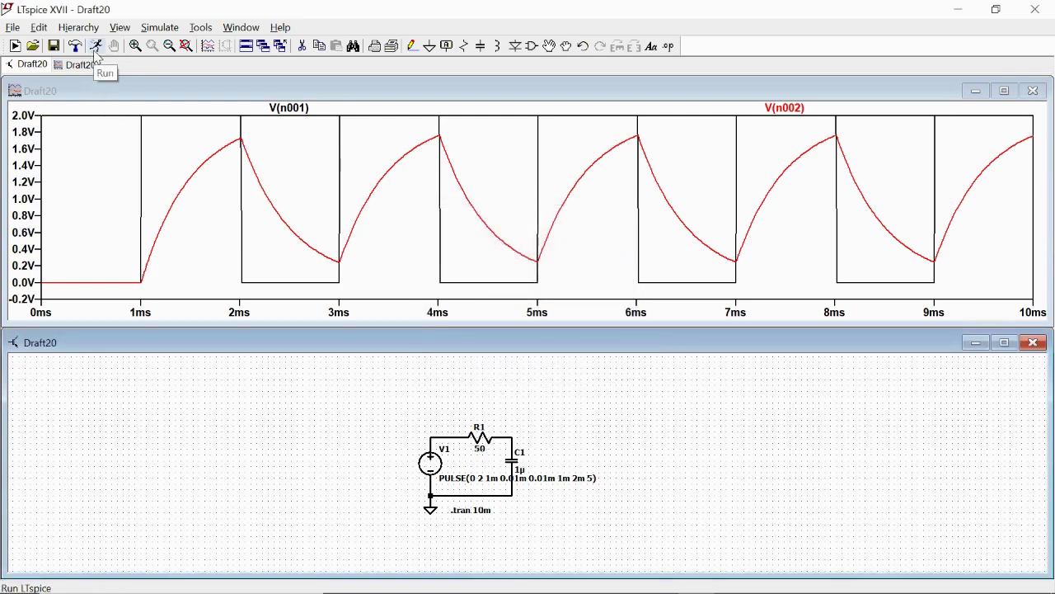
{"action": "left_click", "coordinate": [95, 52]}
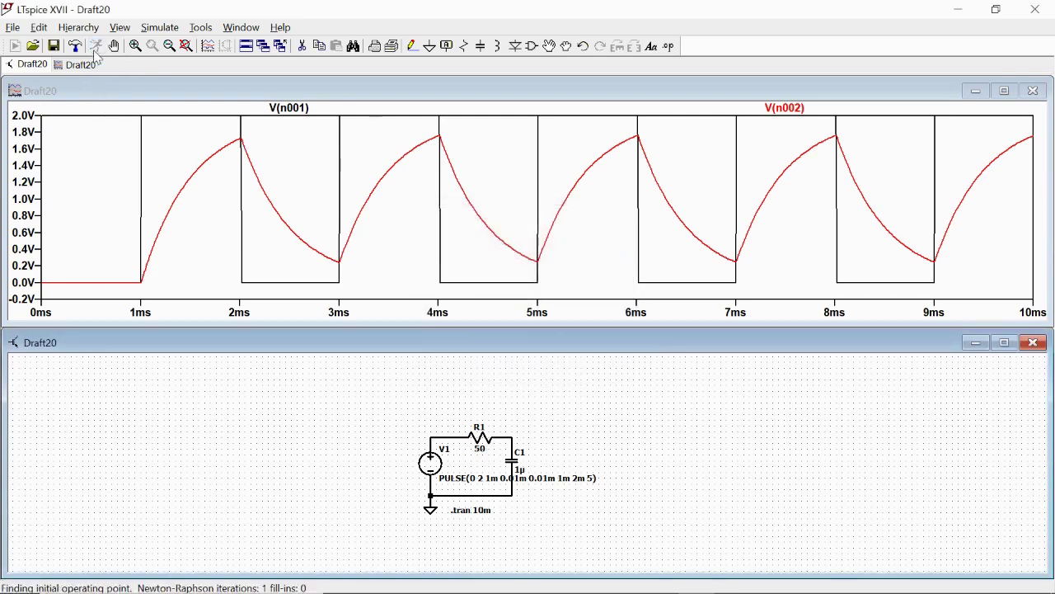
{"action": "right_click", "coordinate": [14, 188]}
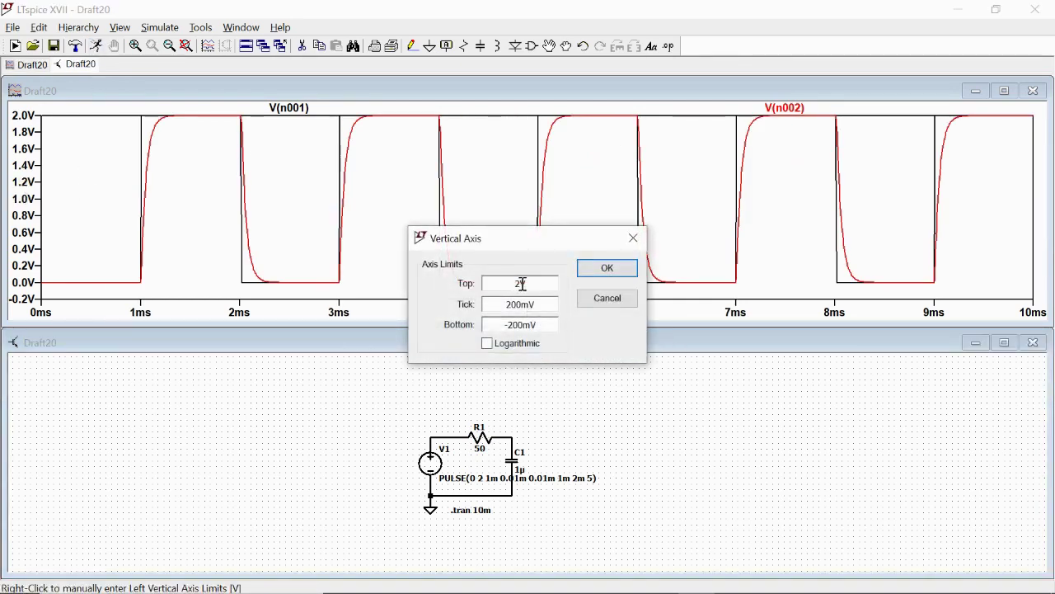
{"action": "double_click", "coordinate": [519, 283]}
{"action": "left_click", "coordinate": [597, 271]}
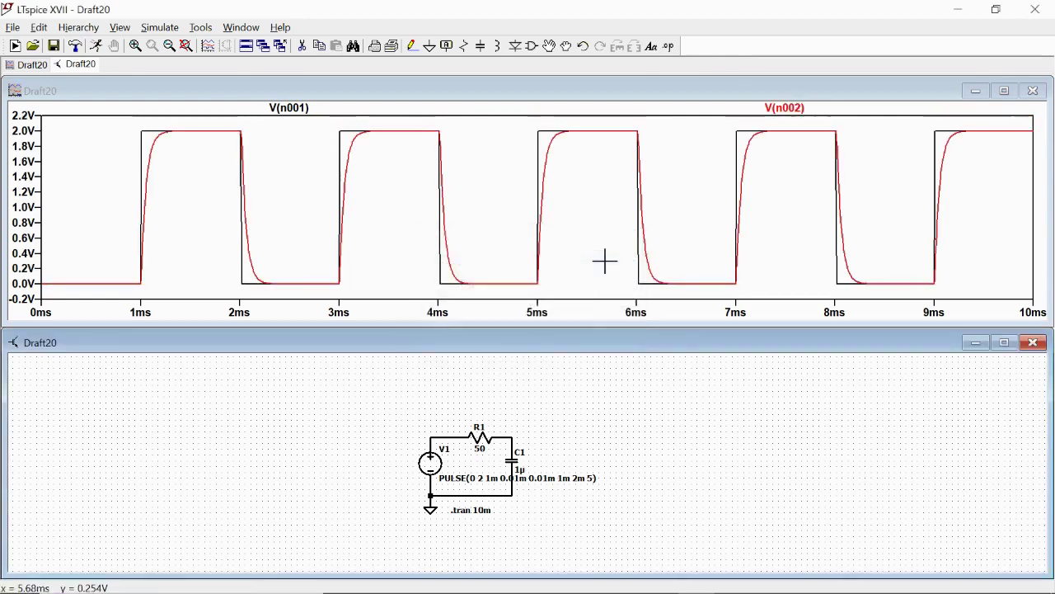
- Return R1 to 100 ohms, rerun, and reapply the 2.2V vertical axis top
{"action": "right_click", "coordinate": [481, 437]}
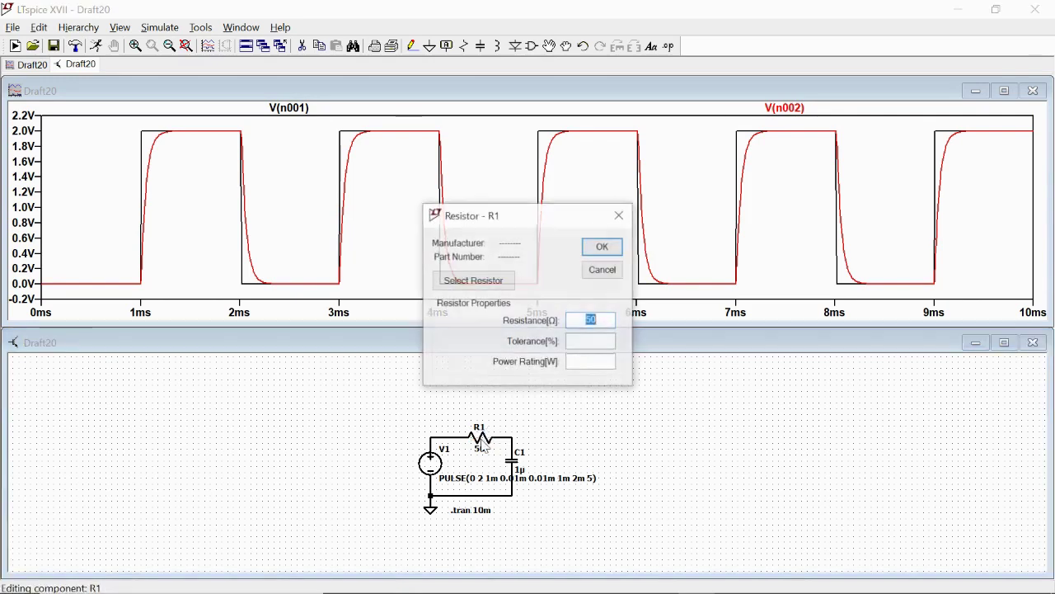
{"action": "left_click", "coordinate": [593, 320]}
{"action": "double_click", "coordinate": [590, 322]}
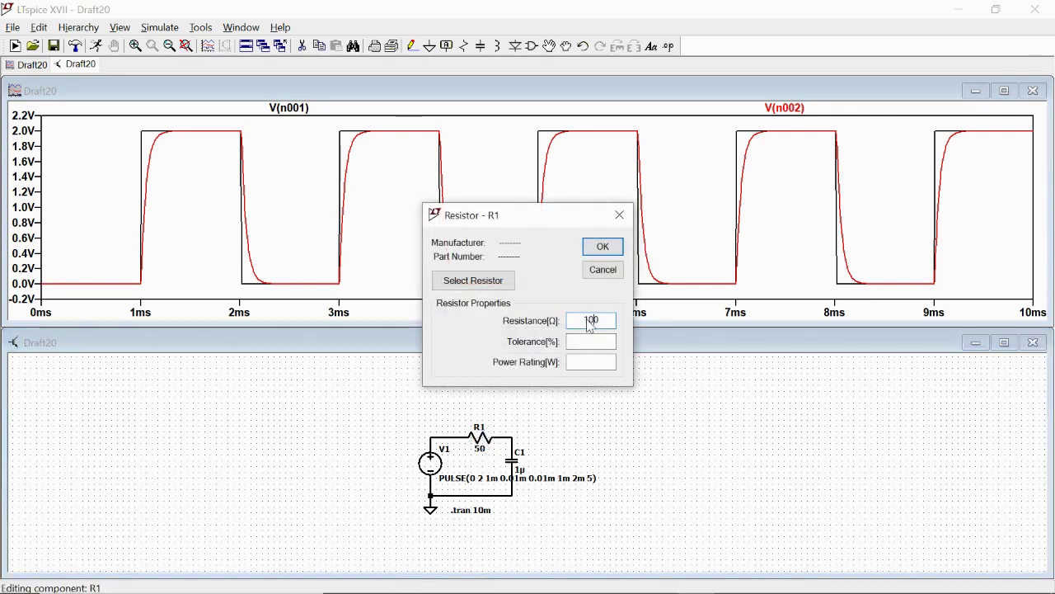
{"action": "type", "text": "100"}
{"action": "left_click", "coordinate": [603, 246]}
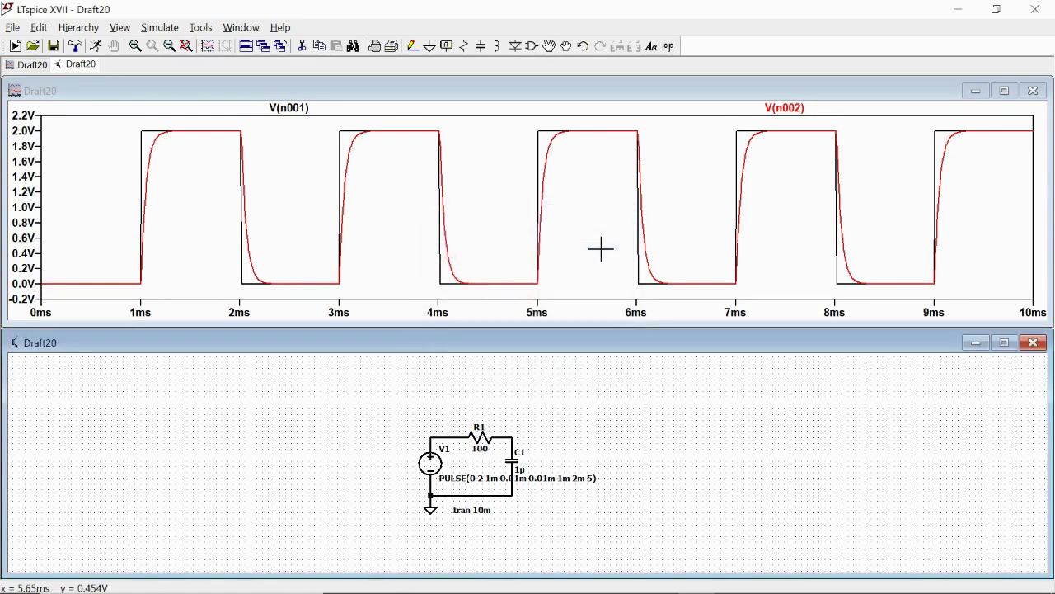
{"action": "left_click", "coordinate": [96, 46]}
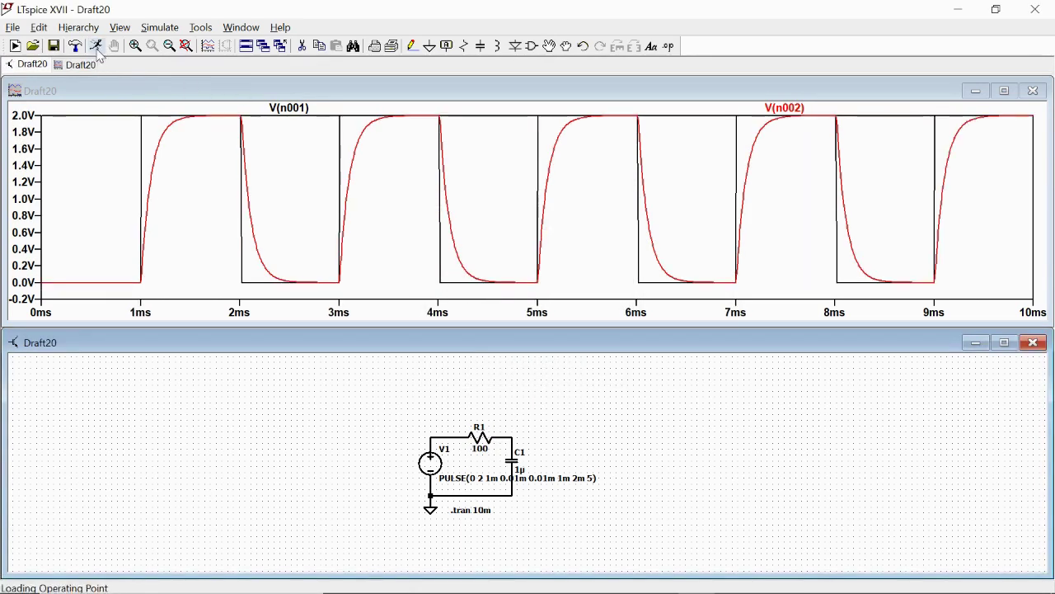
{"action": "right_click", "coordinate": [23, 176]}
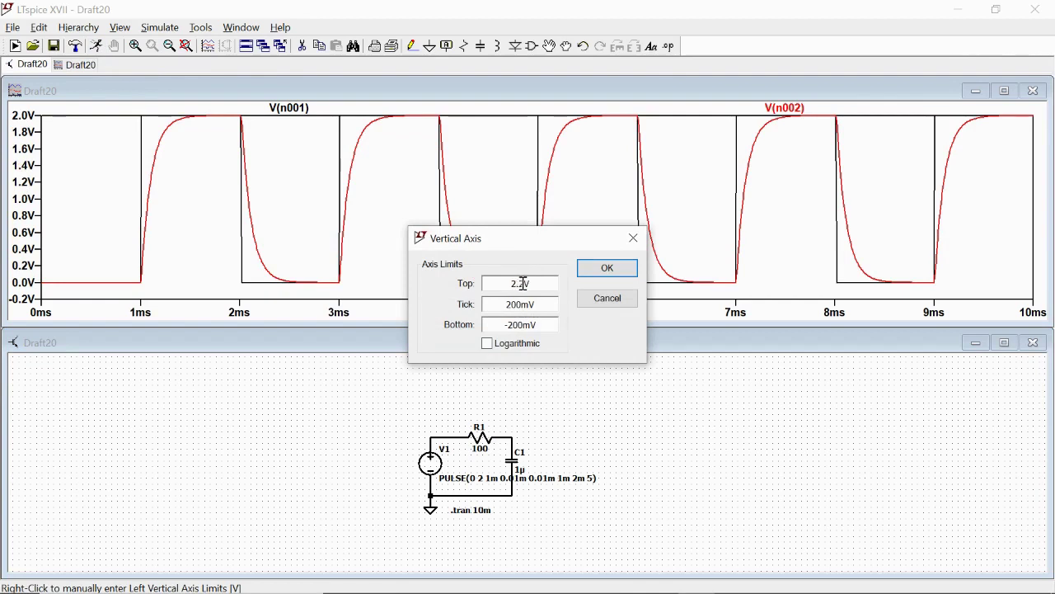
{"action": "left_click", "coordinate": [598, 267]}
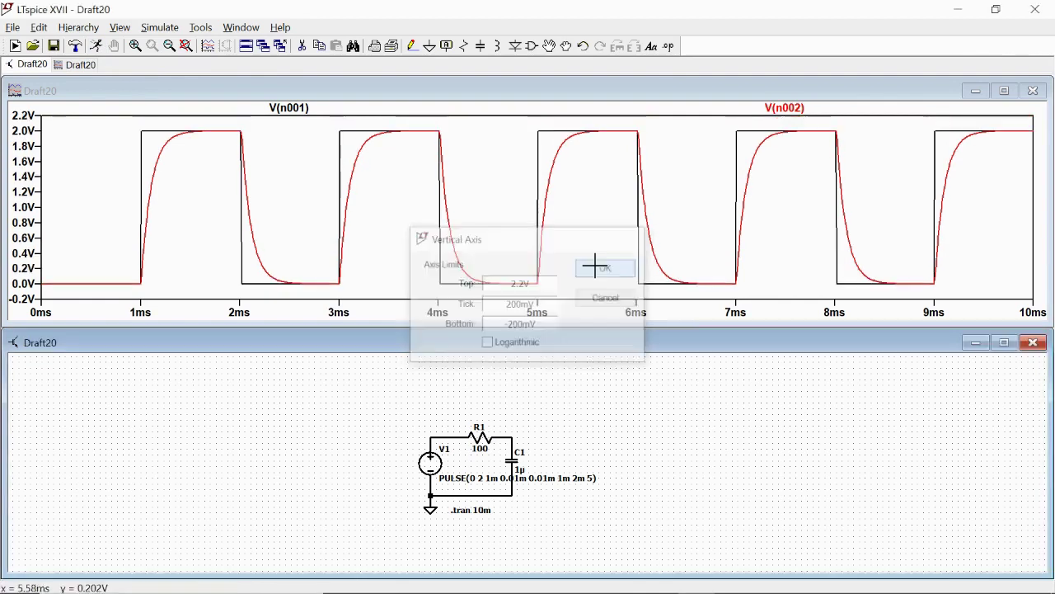
{"action": "right_click", "coordinate": [592, 389]}
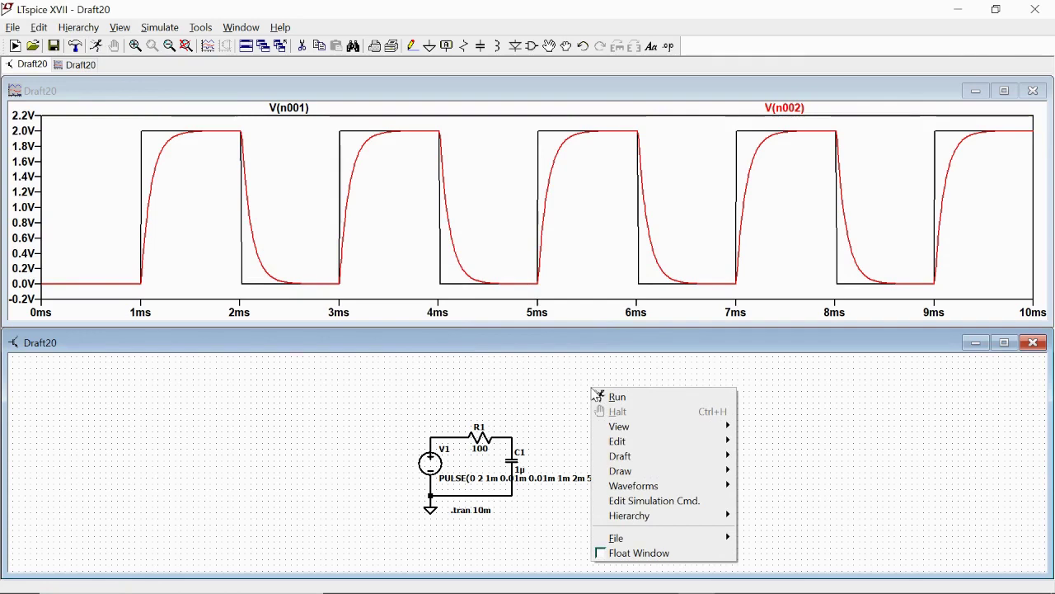
- Write a comment reading 'a) R = 100 Ohm , C = 1uF -> RC = 10^-4 s = 0.1 ms'
{"action": "key", "text": "Escape"}
{"action": "left_click", "coordinate": [668, 46]}
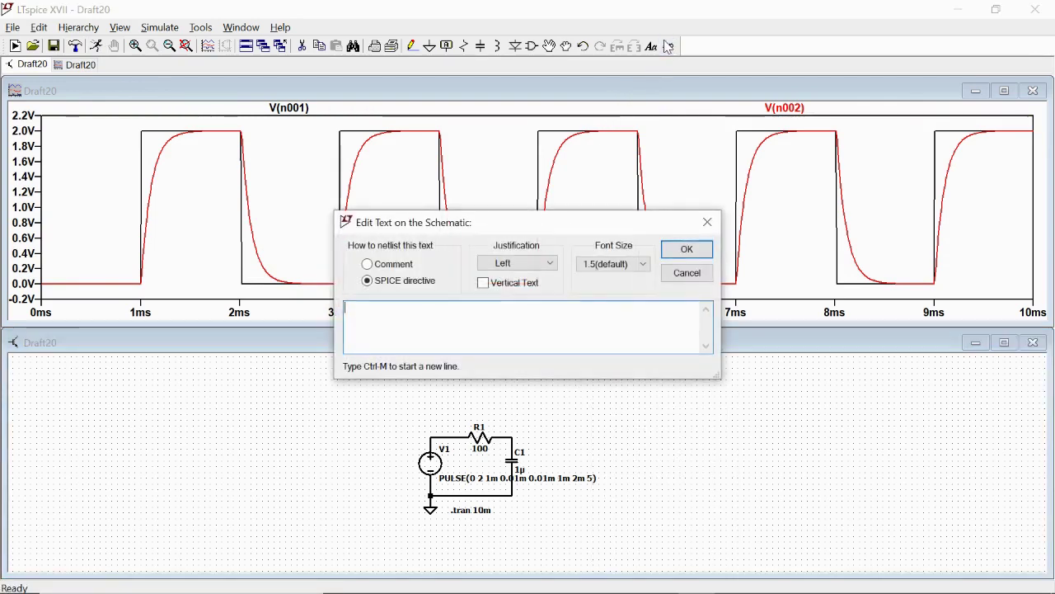
{"action": "left_click", "coordinate": [368, 264]}
{"action": "left_click", "coordinate": [377, 311]}
{"action": "type", "text": "R = 100"}
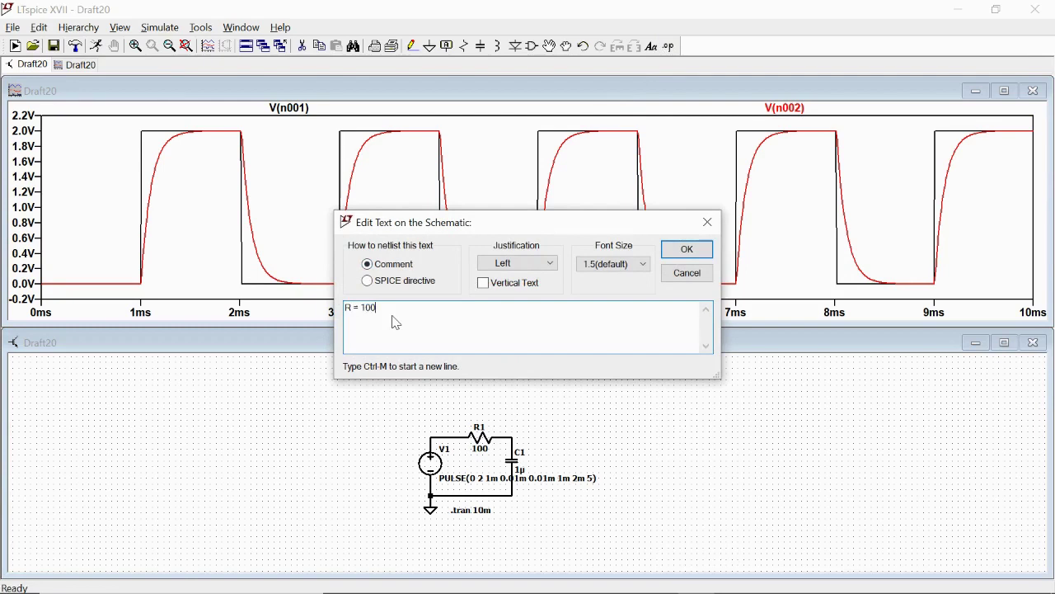
{"action": "type", "text": " Ohm ,"}
{"action": "type", "text": " C = 1"}
{"action": "type", "text": "uF -> RC"}
{"action": "type", "text": " = 10^-4"}
{"action": "type", "text": " s ="}
{"action": "type", "text": "a)"}
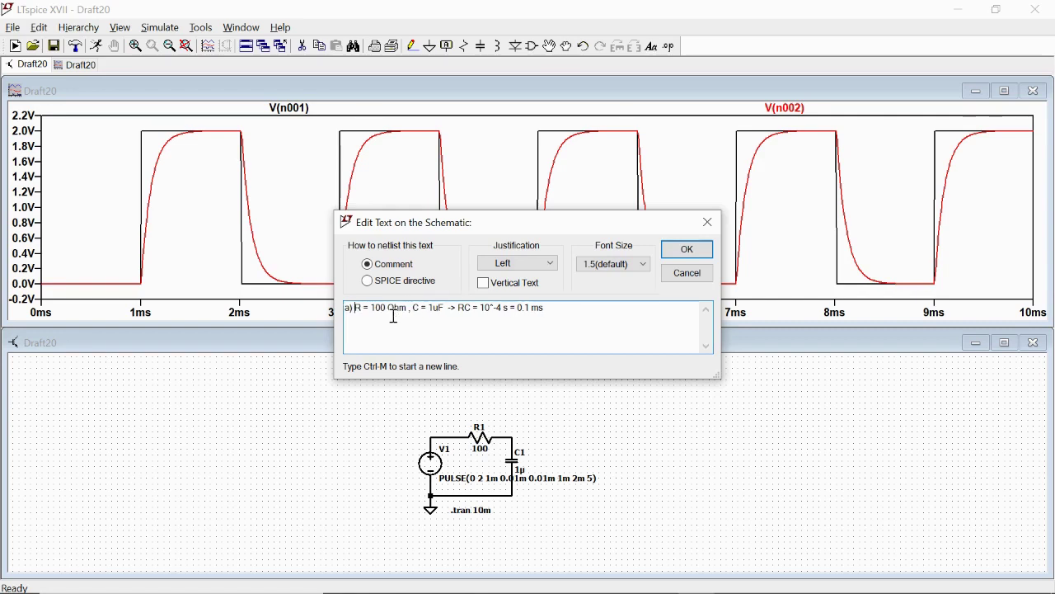
- Place the comment to the right of the circuit and reopen it for editing
{"action": "left_click_drag", "start_coordinate": [567, 314], "coordinate": [306, 313]}
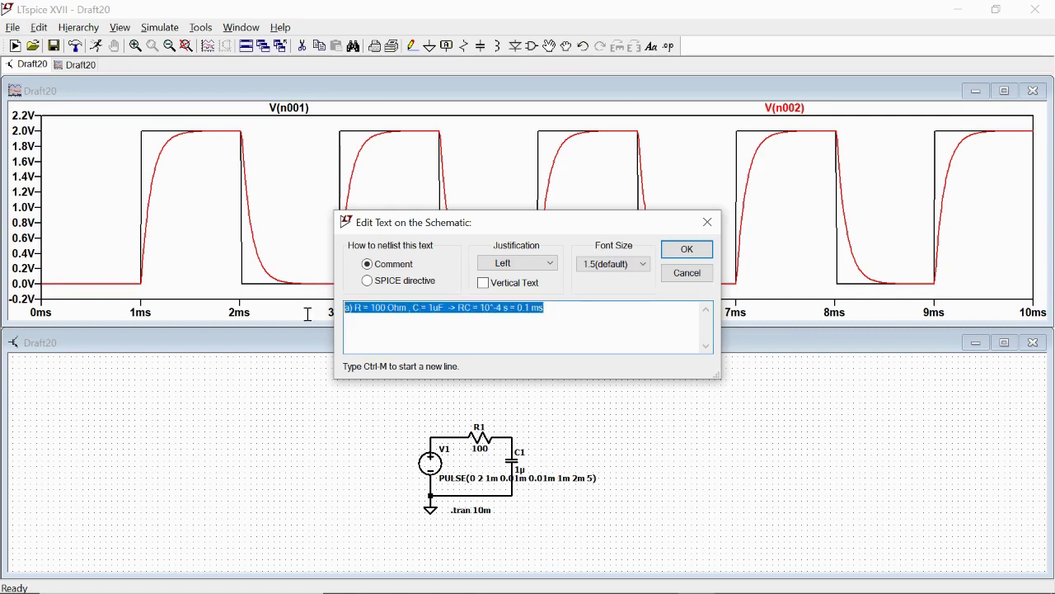
{"action": "left_click", "coordinate": [360, 321]}
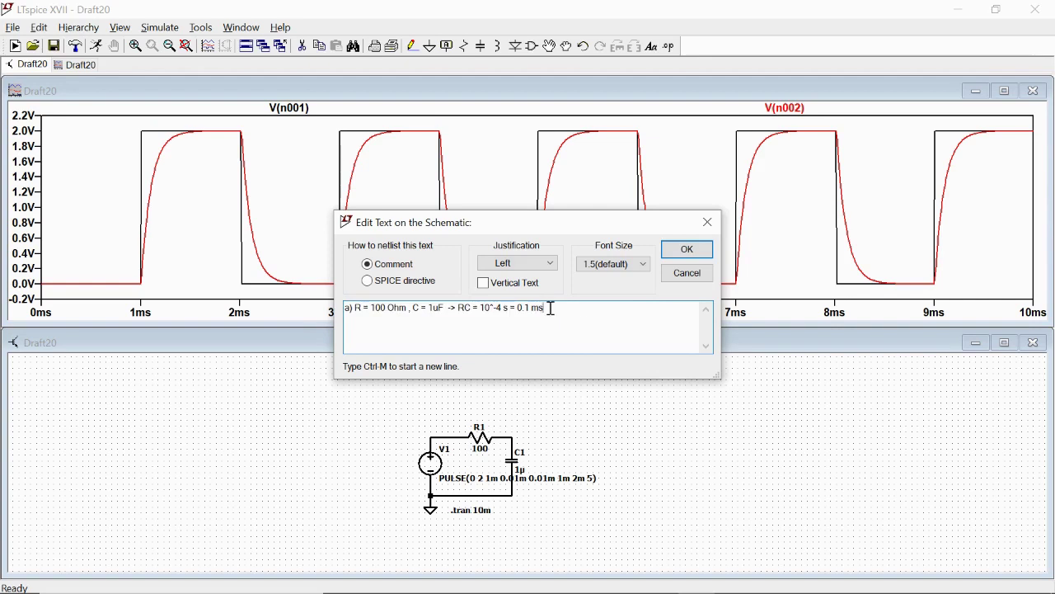
{"action": "left_click_drag", "start_coordinate": [549, 308], "coordinate": [328, 312]}
{"action": "left_click", "coordinate": [349, 315]}
{"action": "key", "text": "Return"}
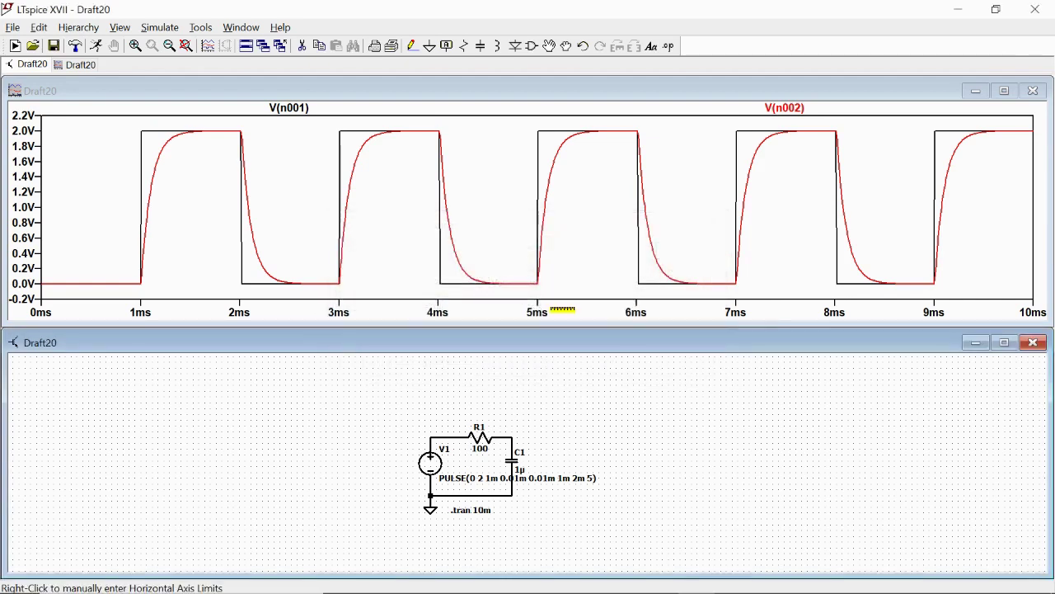
{"action": "left_click", "coordinate": [610, 411]}
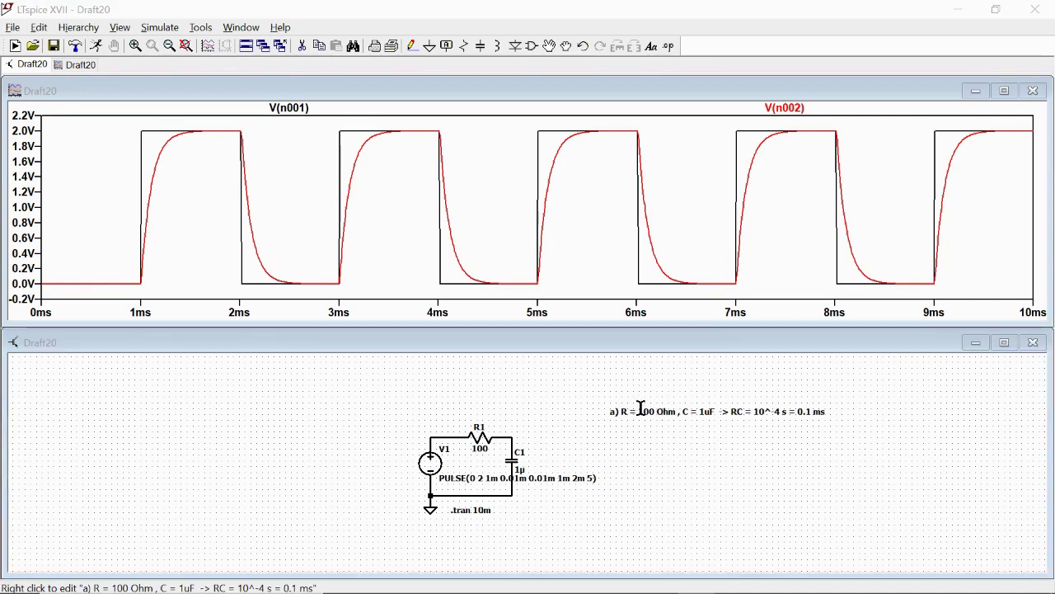
{"action": "right_click", "coordinate": [641, 409]}
{"action": "key", "text": "ctrl+c"}
- Add line b) to the comment for R = 200 Ohm giving RC = 0.2 ms
{"action": "left_click", "coordinate": [579, 303]}
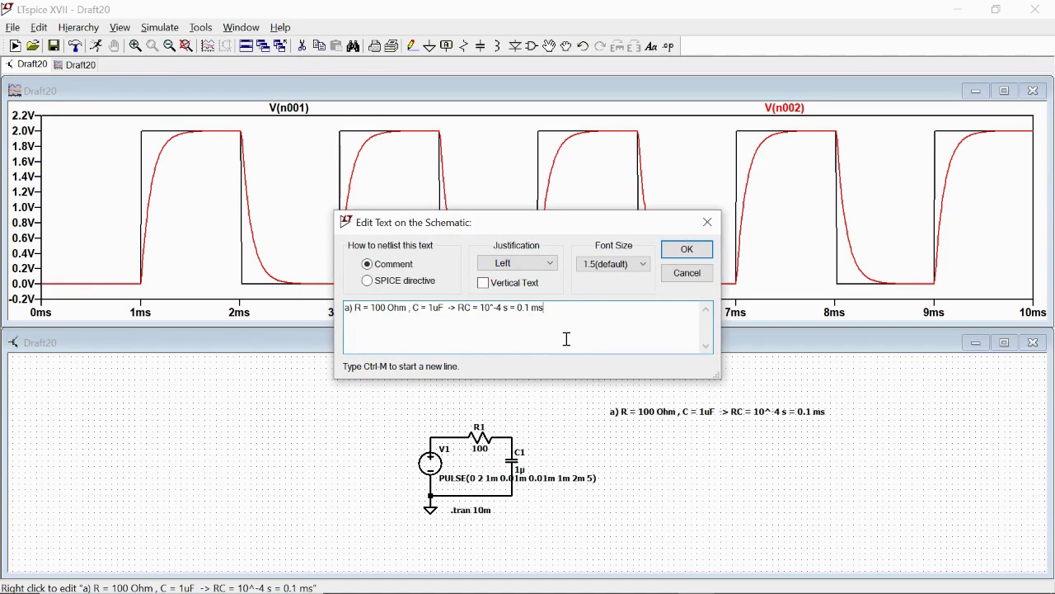
{"action": "key", "text": "ctrl+m"}
{"action": "key", "text": "ctrl+v"}
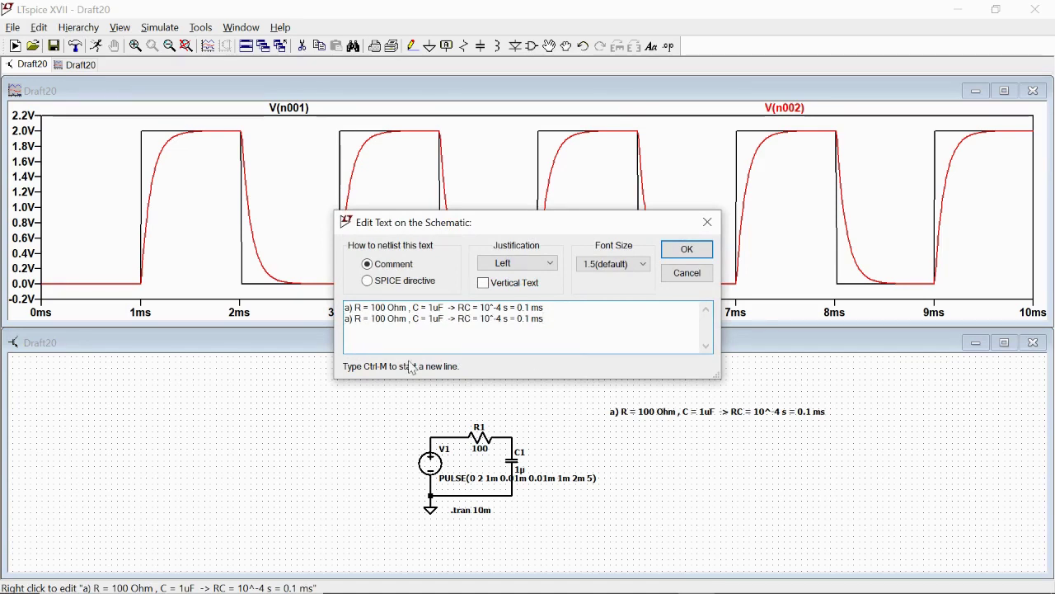
{"action": "left_click_drag", "start_coordinate": [352, 319], "coordinate": [371, 320]}
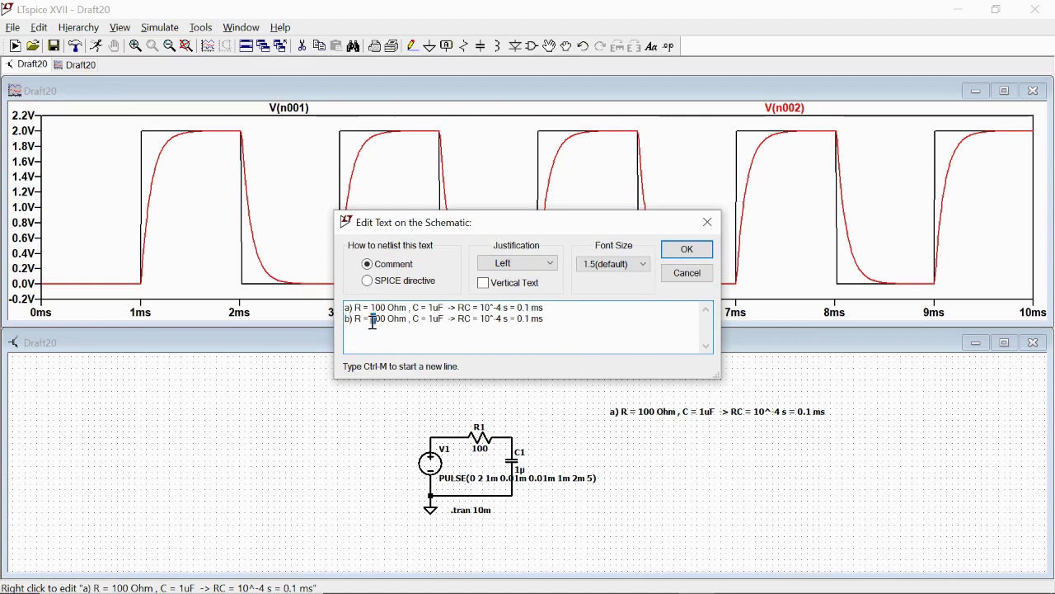
{"action": "type", "text": "2"}
{"action": "left_click_drag", "start_coordinate": [529, 320], "coordinate": [524, 320]}
{"action": "type", "text": "2"}
{"action": "left_click", "coordinate": [559, 321]}
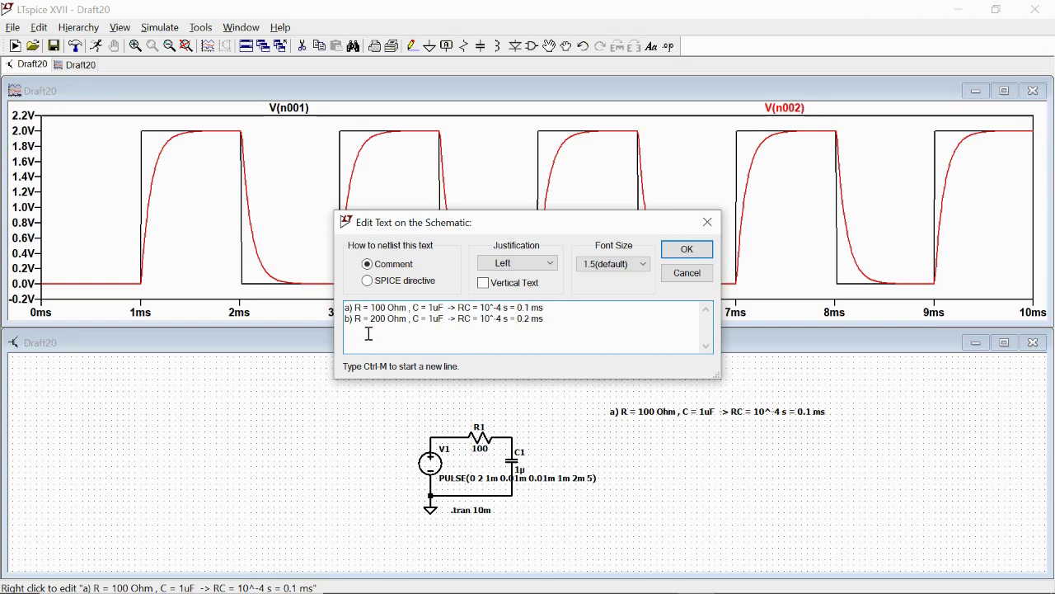
- Add line c) for R = 300 Ohm giving RC = 0.3 ms and confirm the comment
{"action": "key", "text": "ctrl+v"}
{"action": "mouse_move", "coordinate": [356, 333]}
{"action": "left_mouse_down"}
{"action": "mouse_move", "coordinate": [340, 330]}
{"action": "mouse_move", "coordinate": [376, 330]}
{"action": "left_mouse_up"}
{"action": "type", "text": "c"}
{"action": "type", "text": "3"}
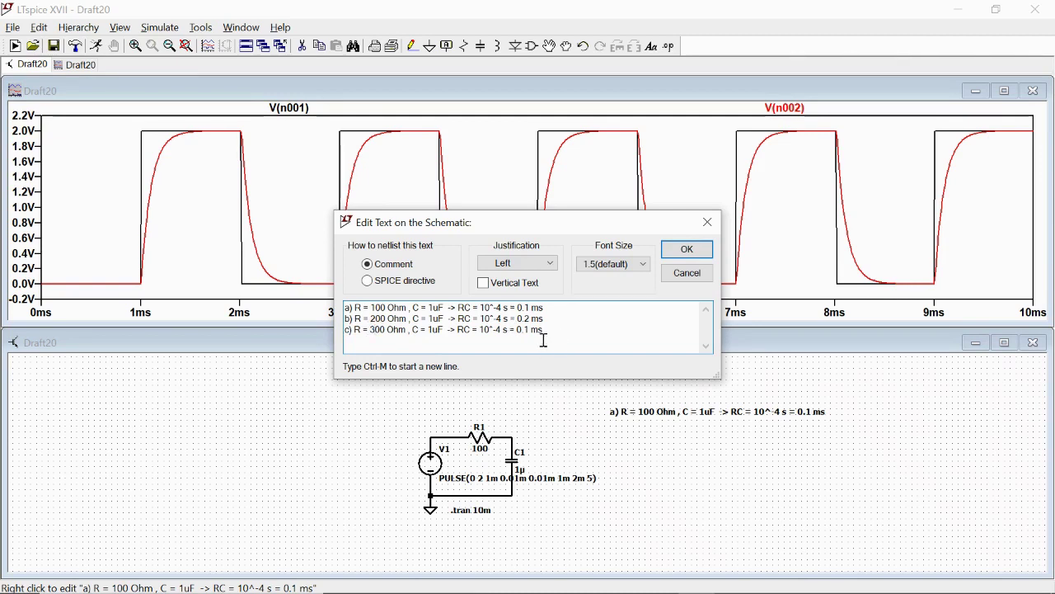
{"action": "left_click_drag", "start_coordinate": [527, 329], "coordinate": [532, 331]}
{"action": "type", "text": "3"}
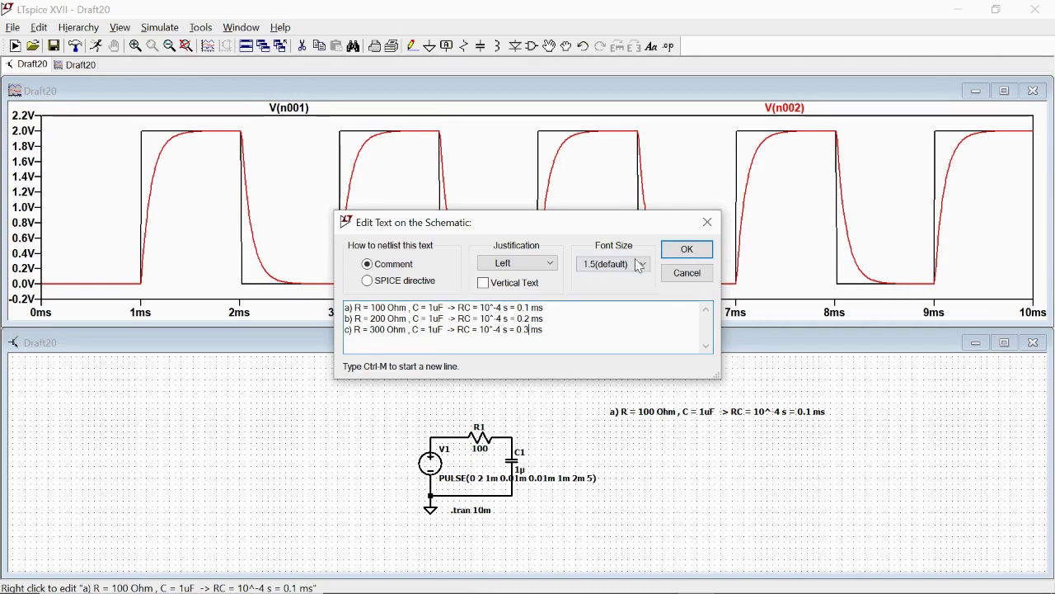
{"action": "left_click", "coordinate": [684, 250]}
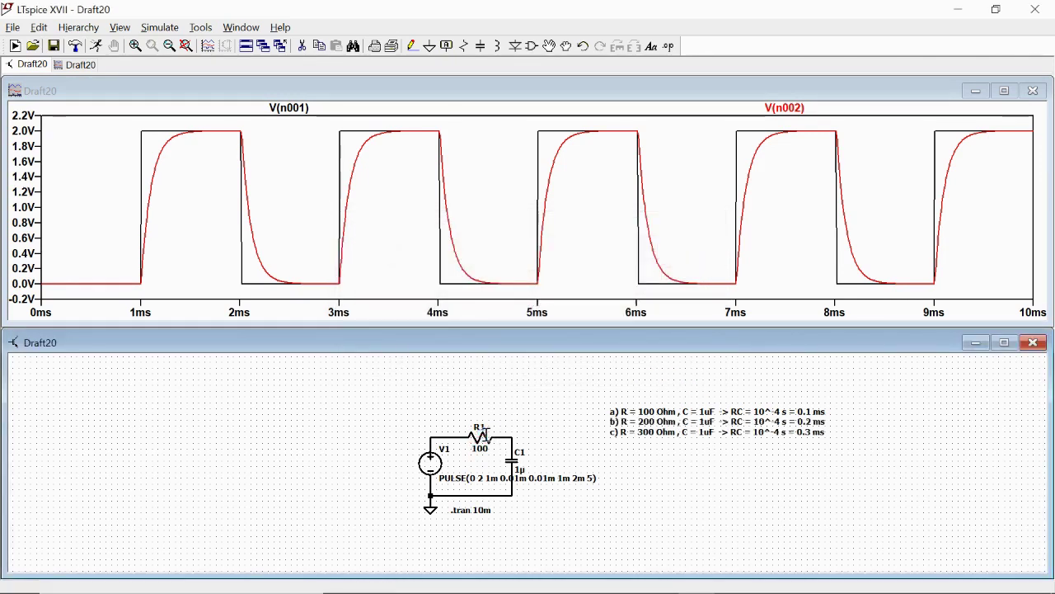
- Change R1's resistance to 300 ohms
{"action": "right_click", "coordinate": [489, 433]}
{"action": "left_click", "coordinate": [590, 322]}
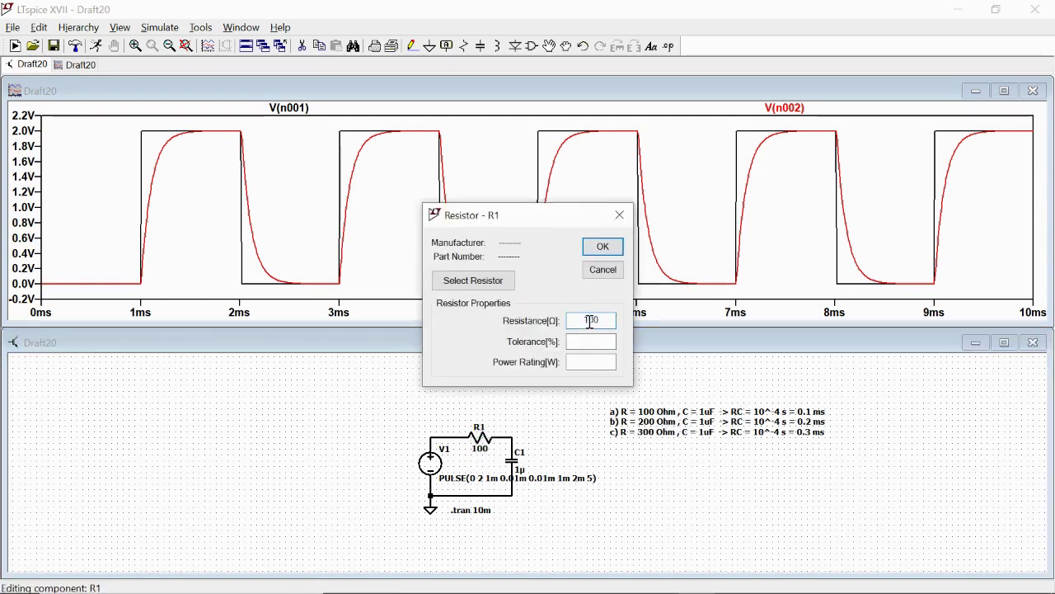
{"action": "double_click", "coordinate": [591, 321]}
{"action": "type", "text": "300"}
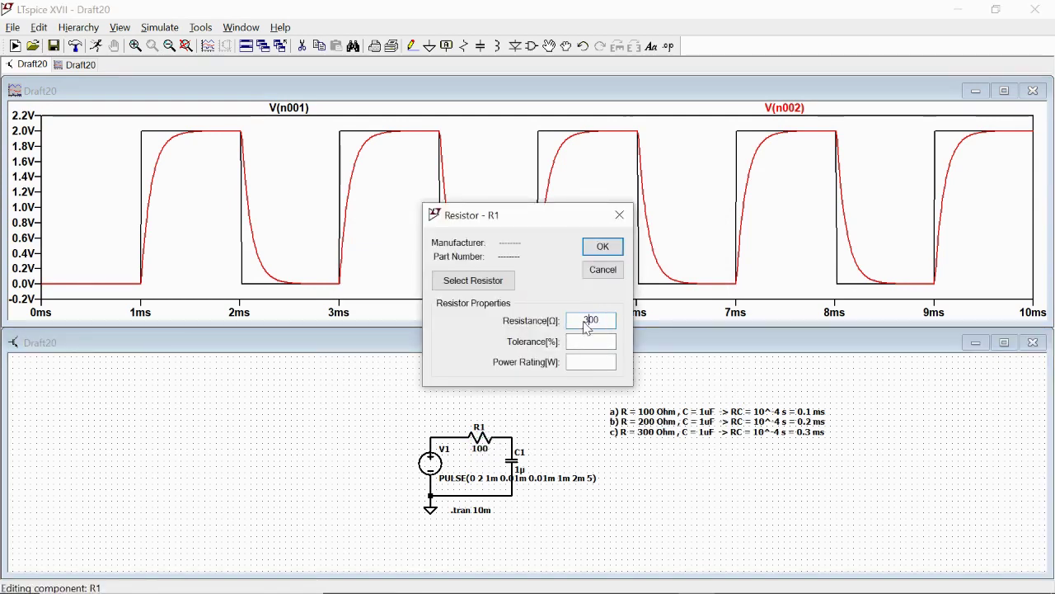
{"action": "left_click", "coordinate": [603, 248]}
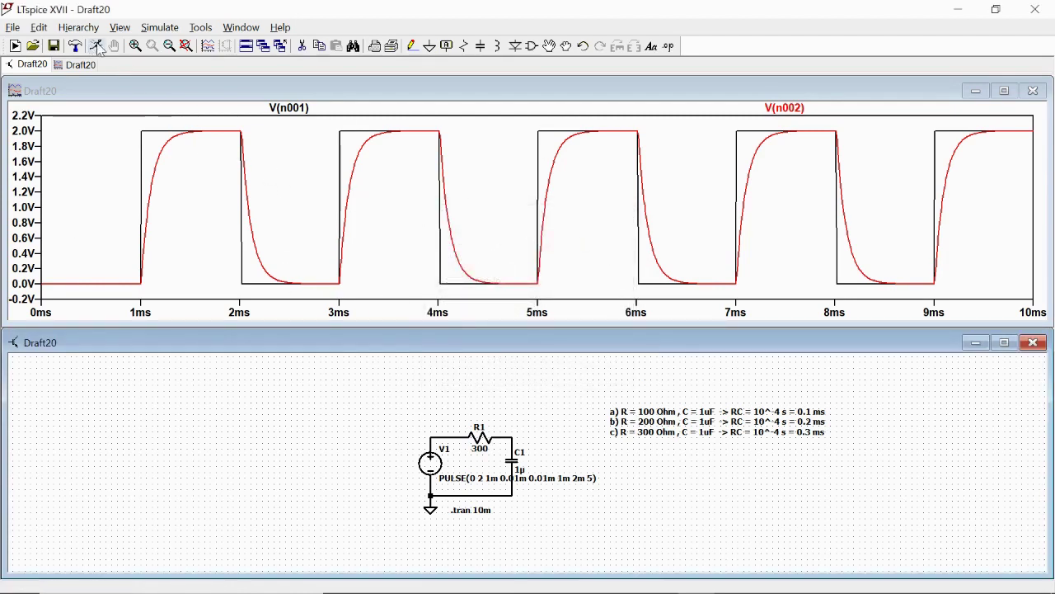
- Re-run the simulation and set the plot's vertical axis top to 2.2V
{"action": "left_click", "coordinate": [95, 46]}
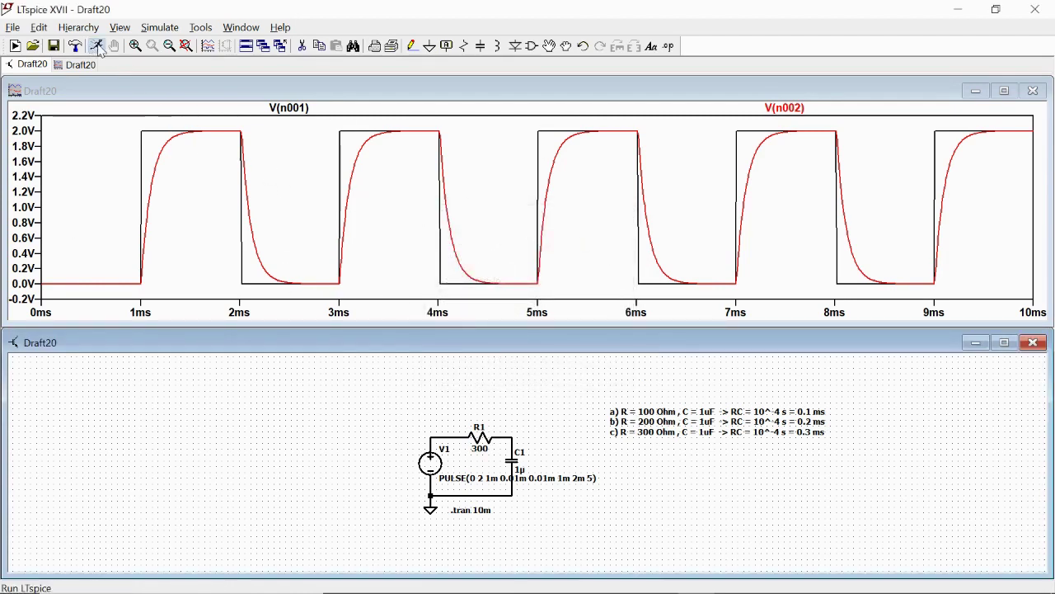
{"action": "right_click", "coordinate": [25, 216]}
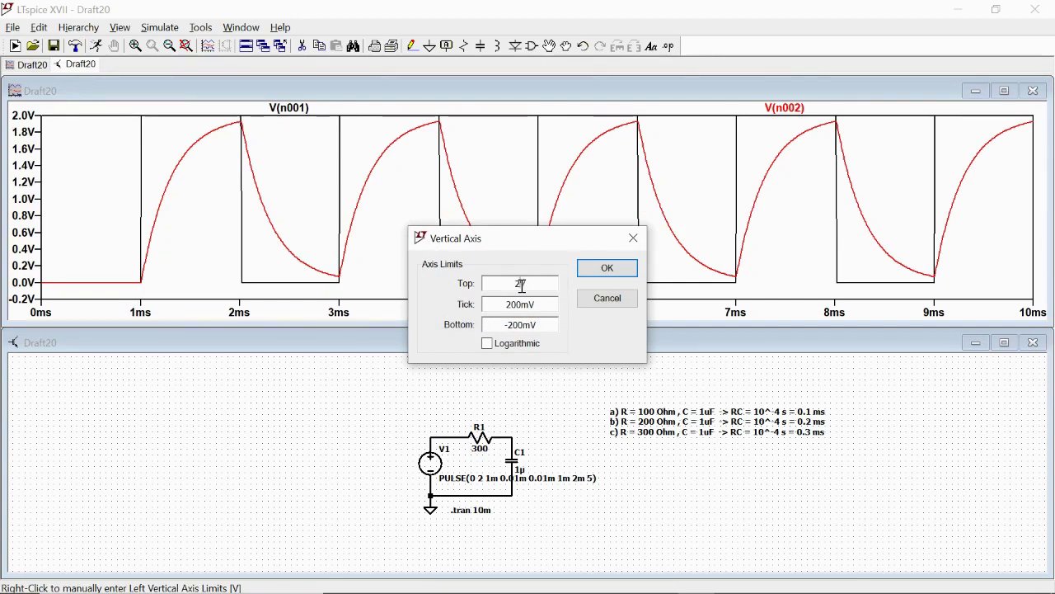
{"action": "left_click", "coordinate": [598, 268]}
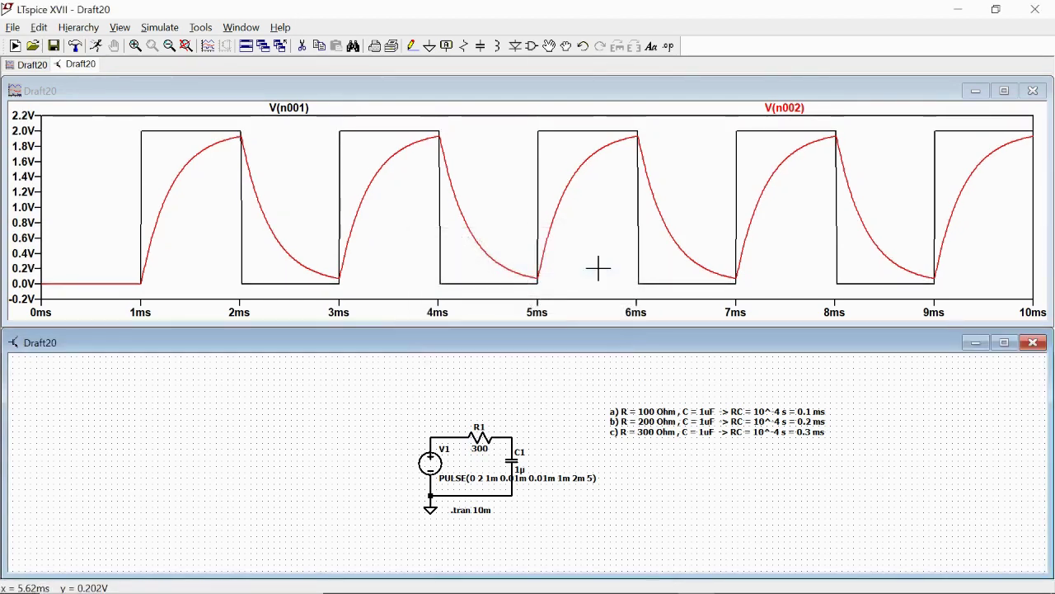